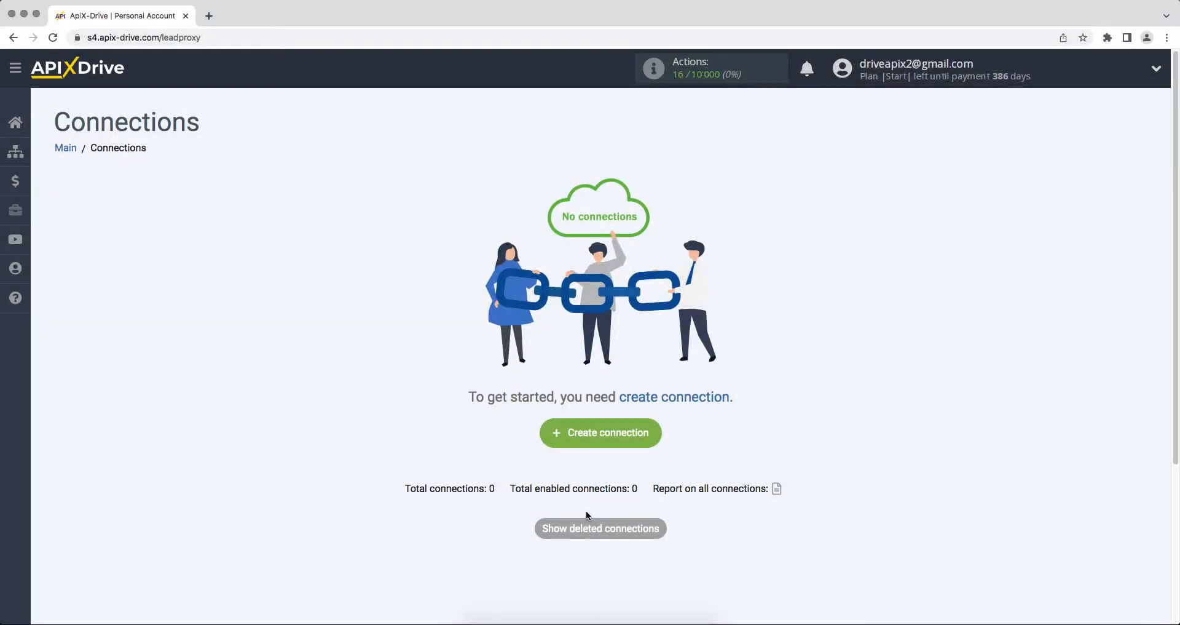
# - Create a new connection with Zoho CRM as the source and Get CONTACTS (new) as the trigger
pyautogui.click(558, 443)
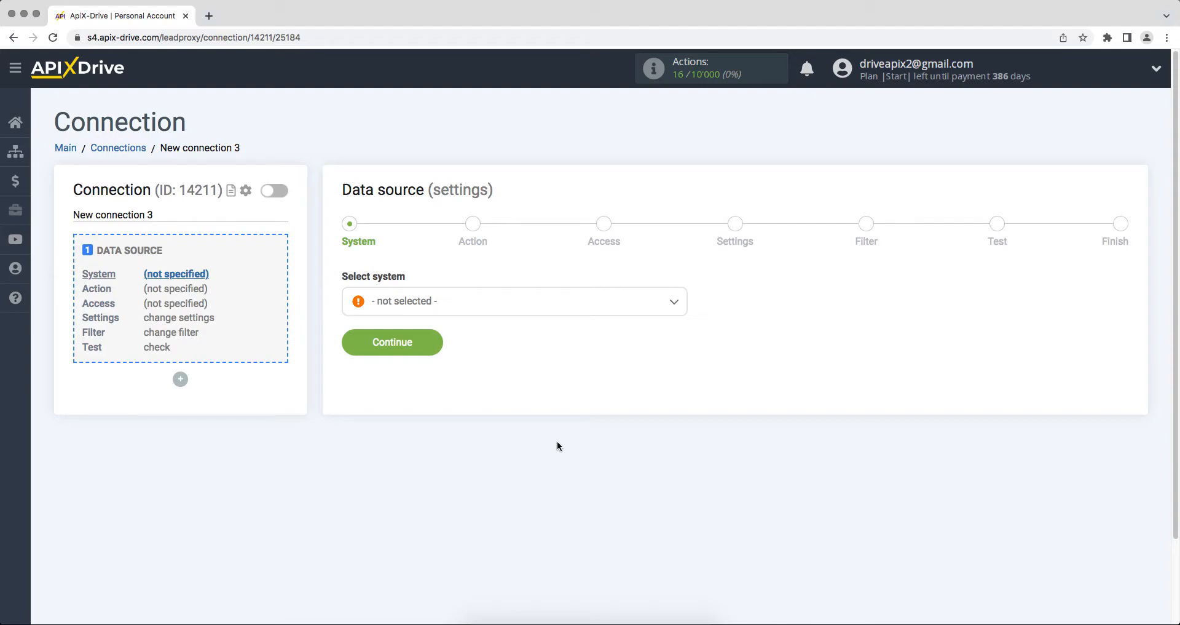
pyautogui.click(541, 297)
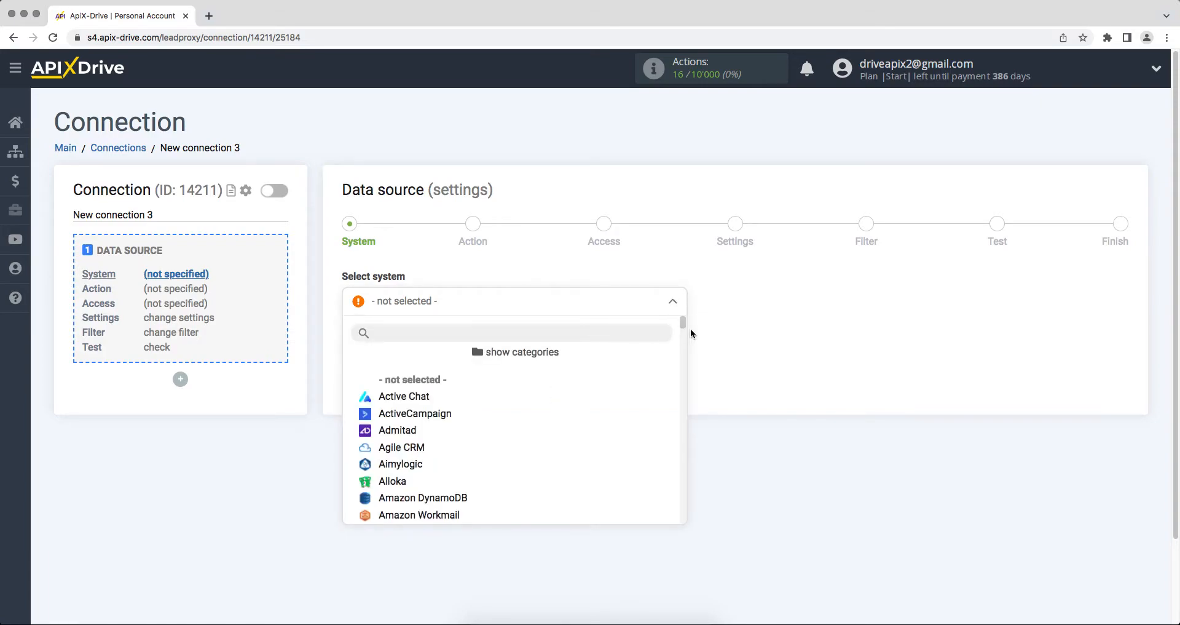
pyautogui.moveTo(680, 321); pyautogui.dragTo(686, 523)
pyautogui.click(418, 503)
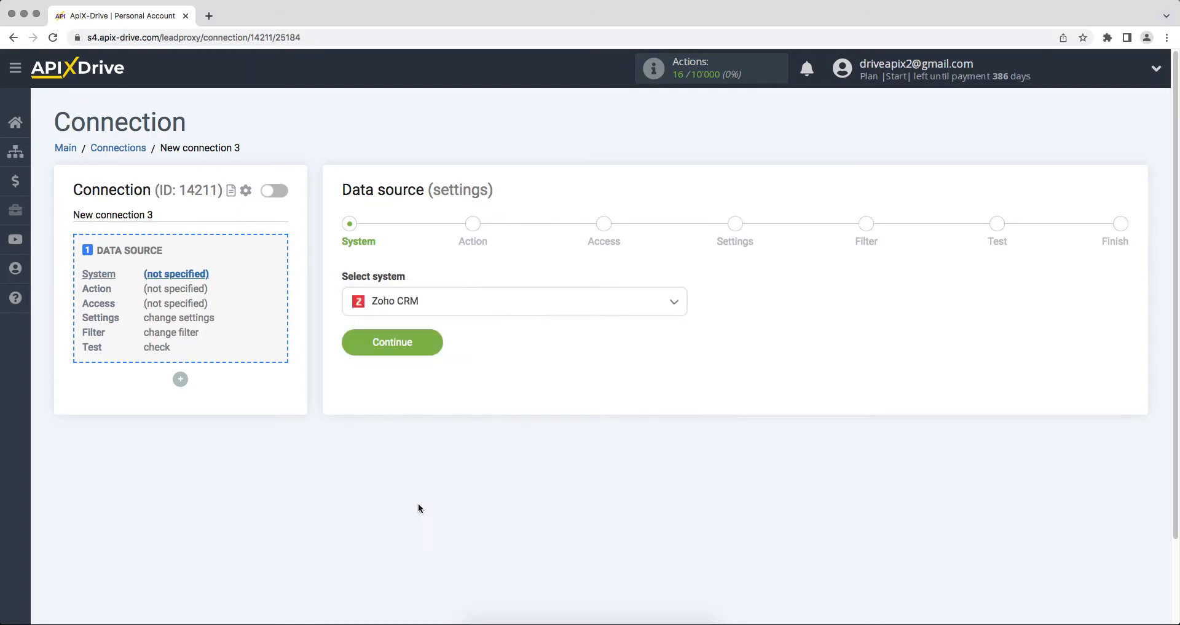
pyautogui.click(348, 350)
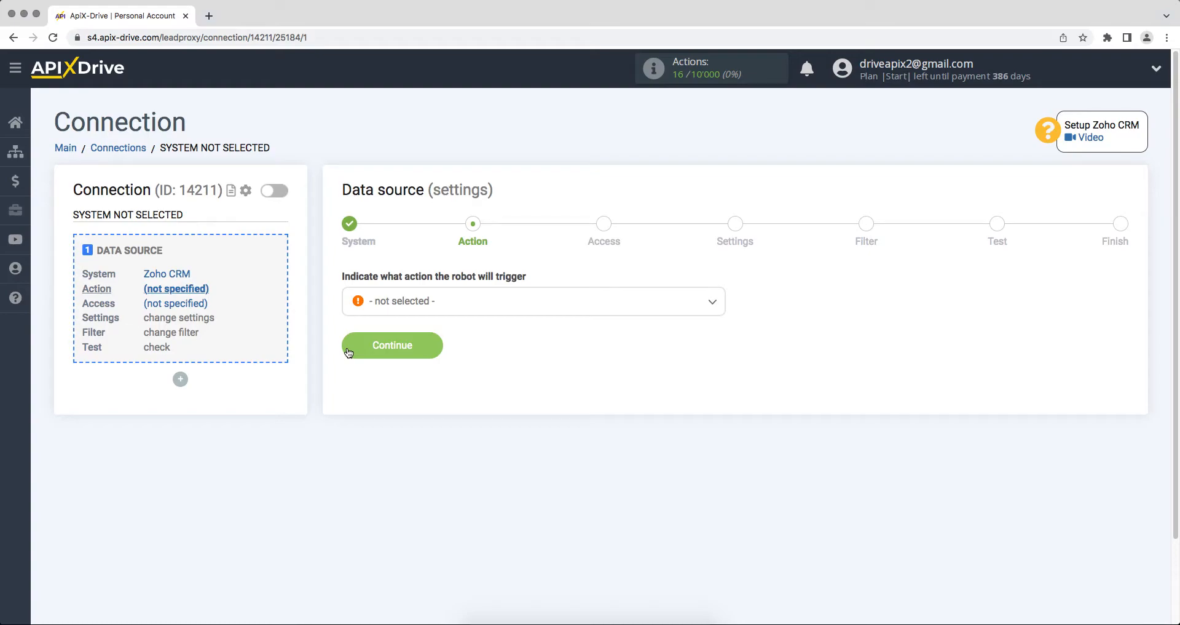
pyautogui.click(396, 301)
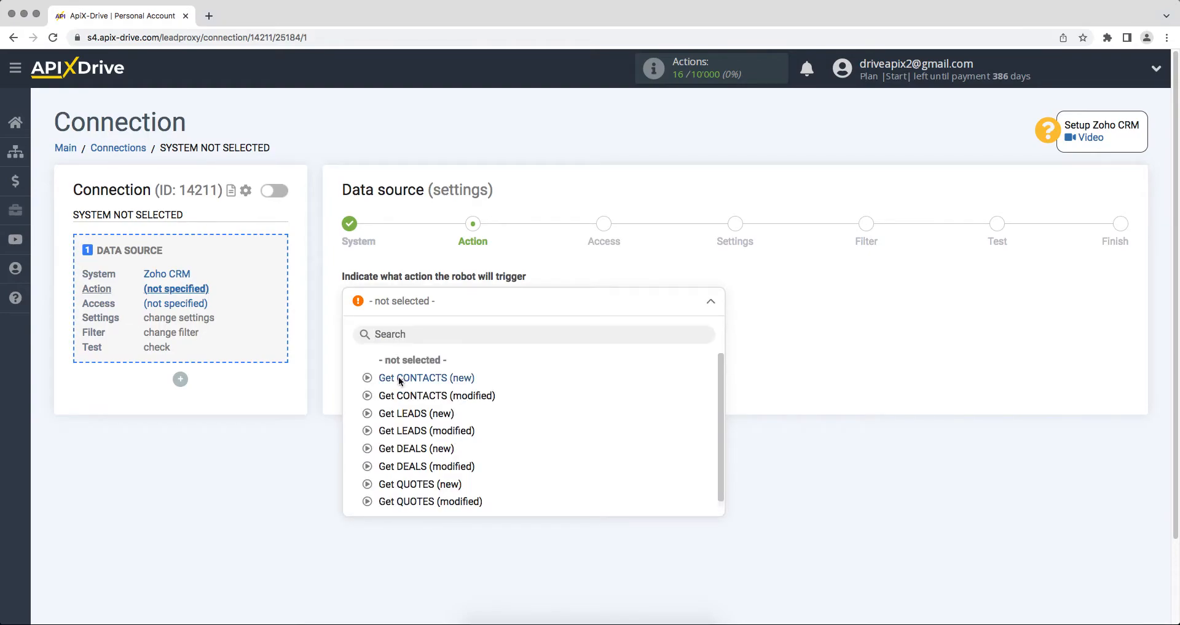
pyautogui.click(399, 377)
pyautogui.click(357, 350)
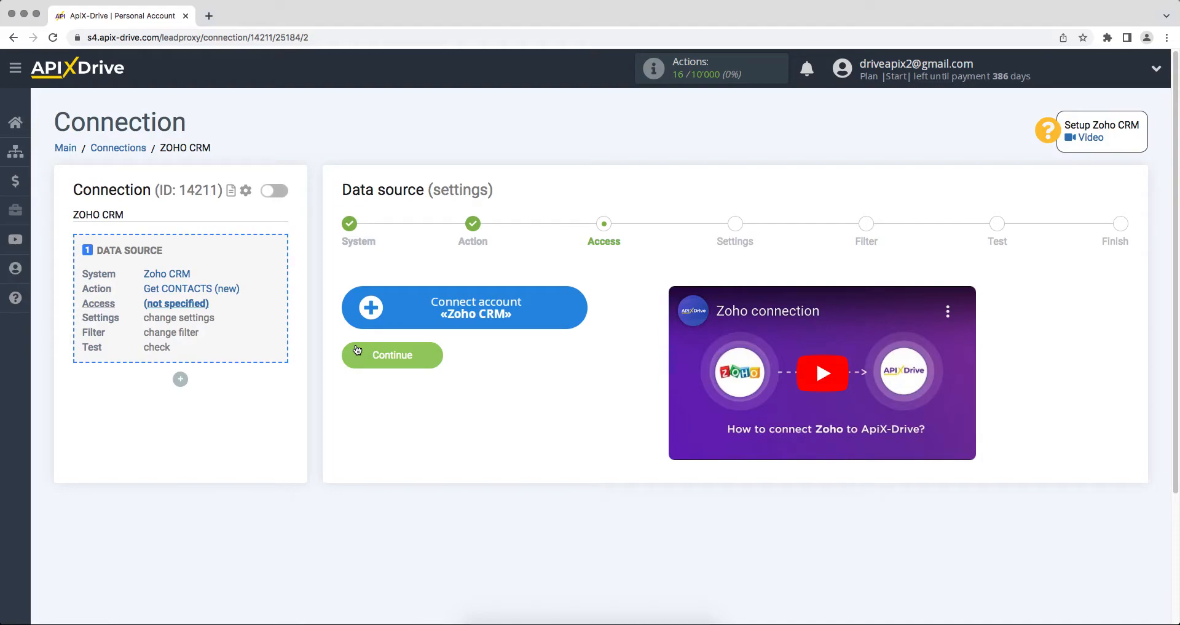
# - Sign in to Zoho Accounts with the account e-mail and password, then grant ApiX Drive access
pyautogui.click(367, 318)
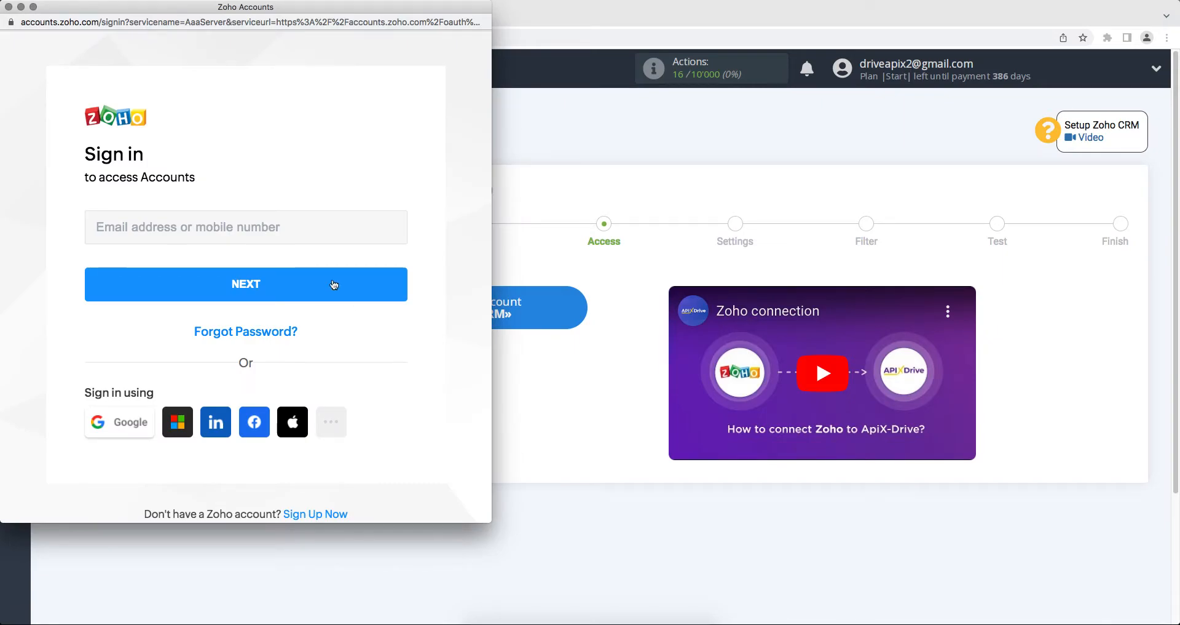
pyautogui.click(301, 229)
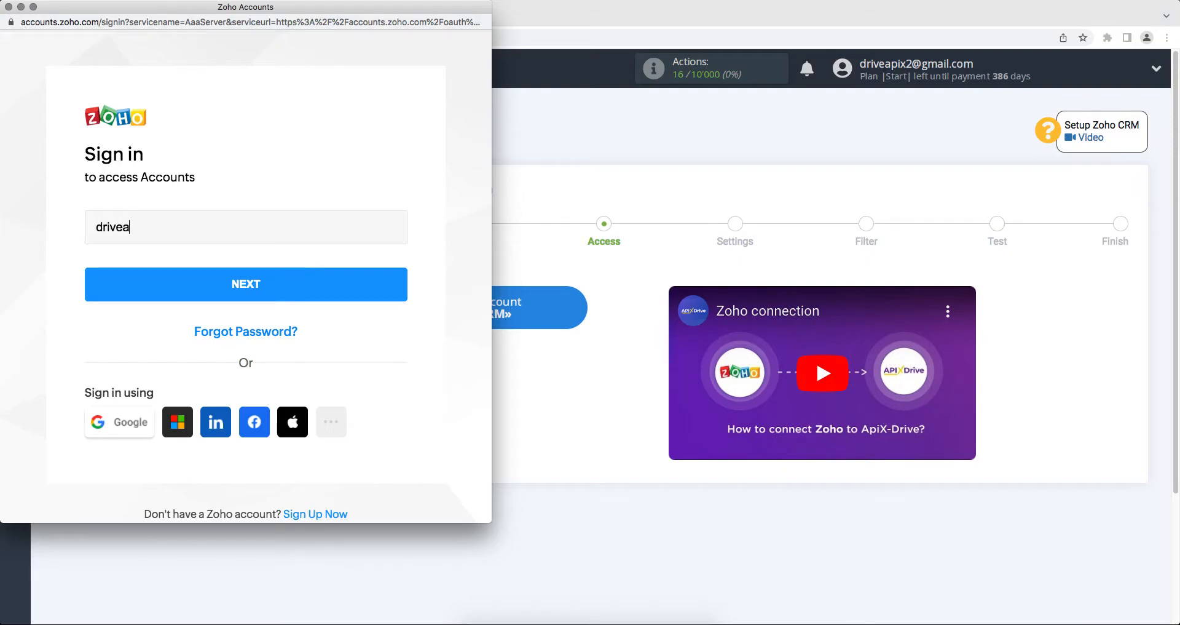
pyautogui.click(317, 276)
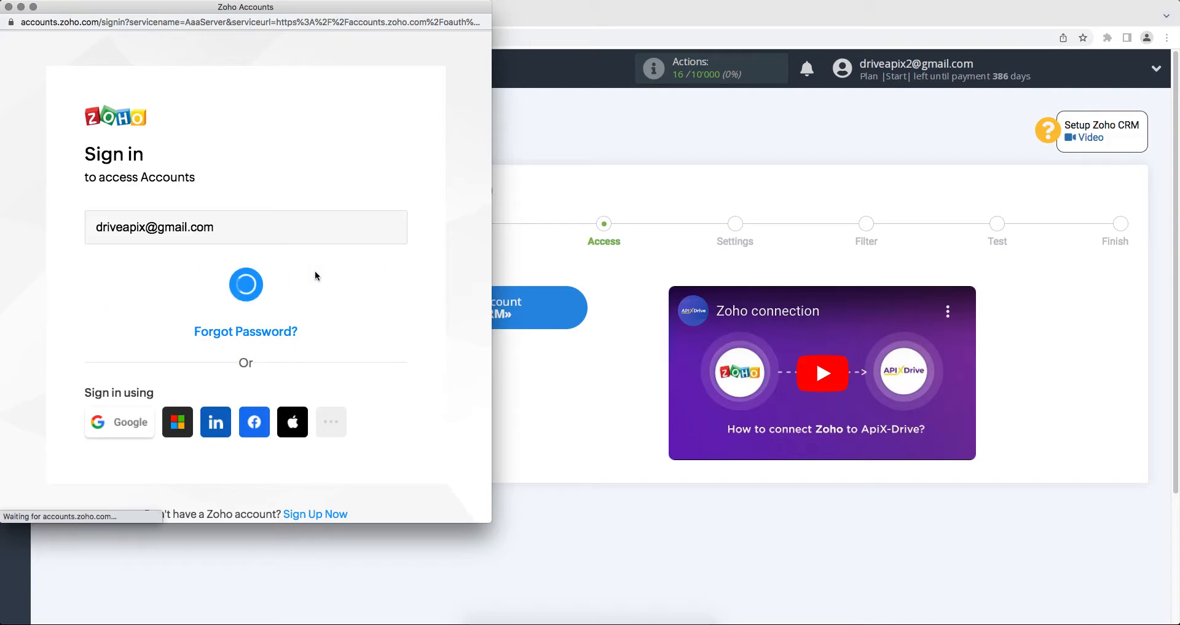
pyautogui.write('••••••••')
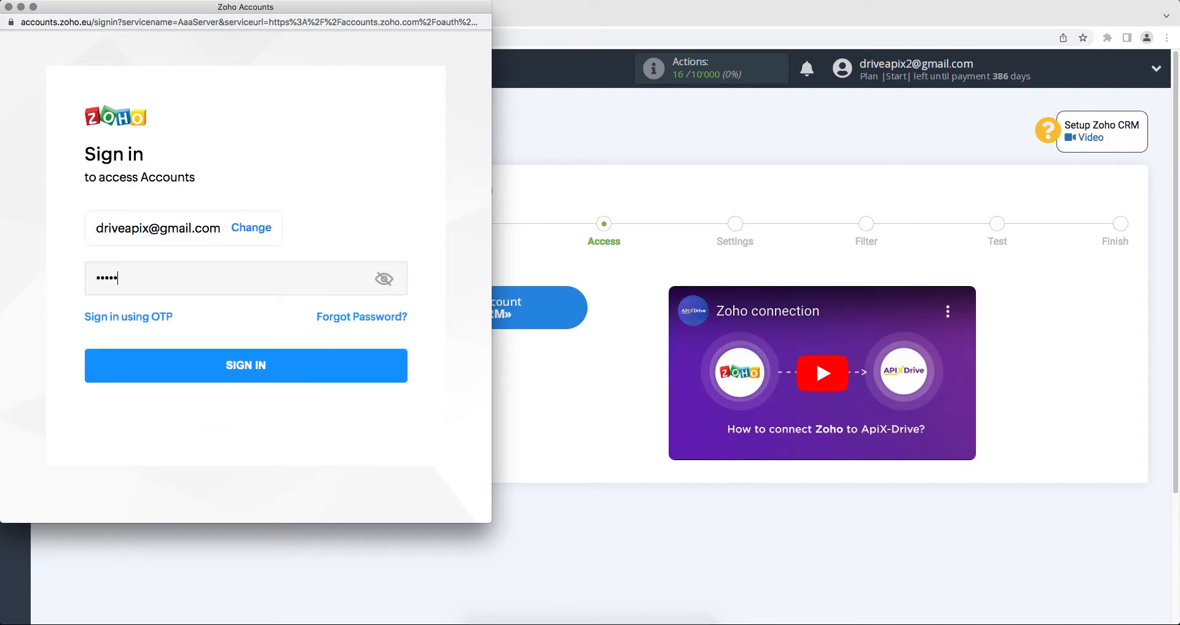
pyautogui.click(320, 363)
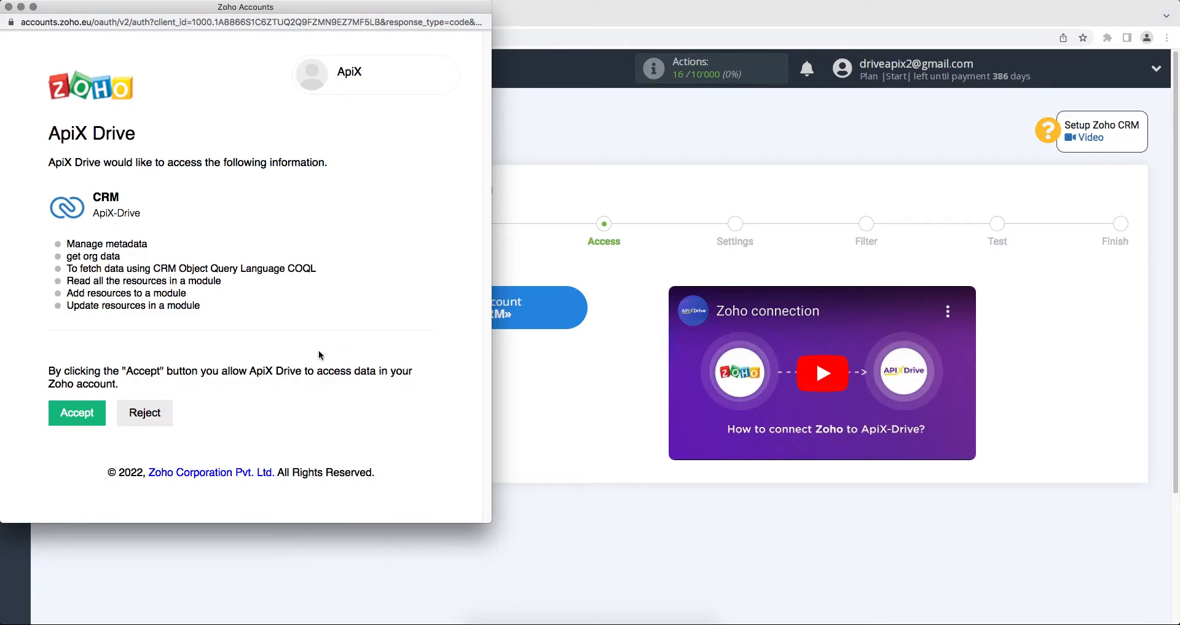
pyautogui.click(91, 411)
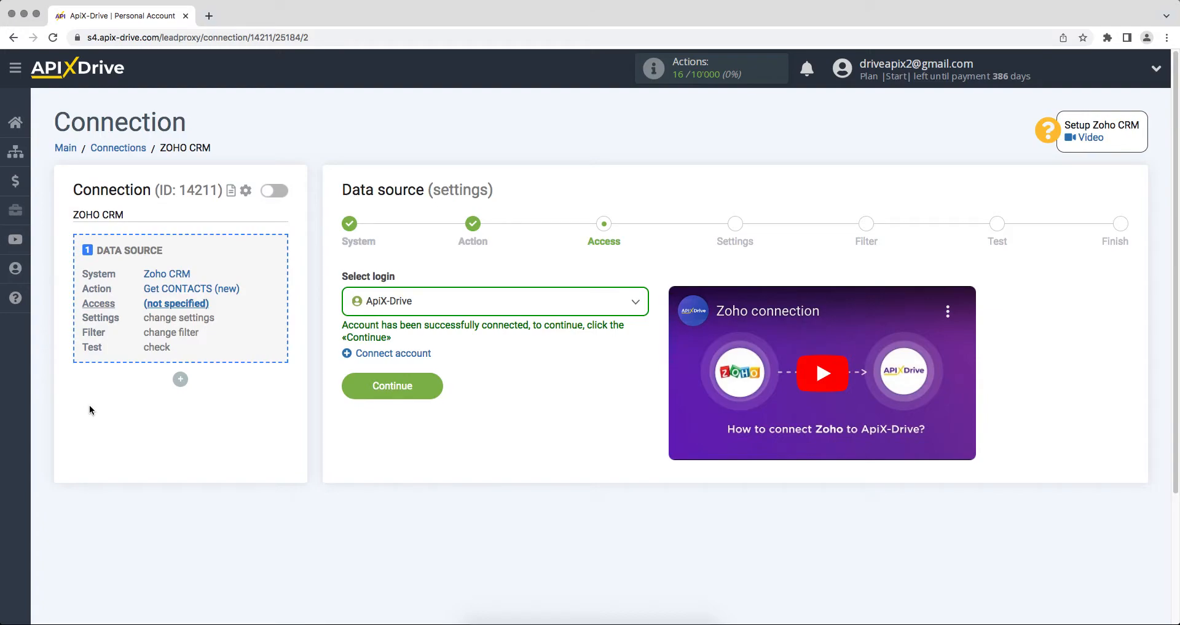
# - Select the ApiX-Drive login, skip settings and filters, review the sample contact, and finish the source
pyautogui.click(382, 310)
pyautogui.click(389, 393)
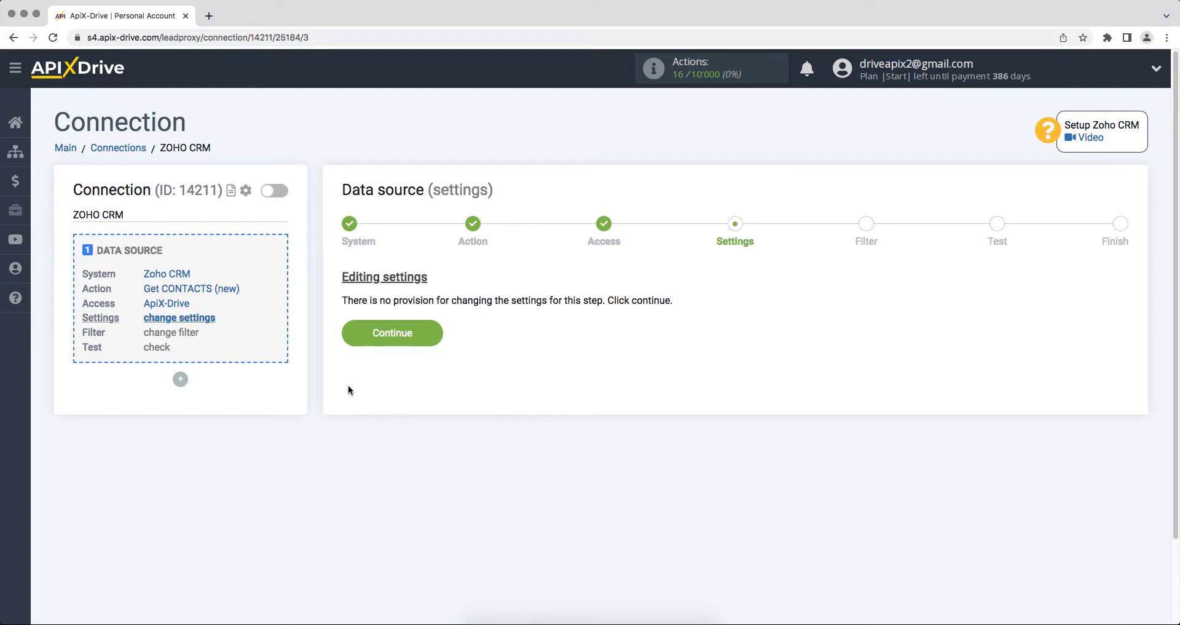
pyautogui.click(347, 341)
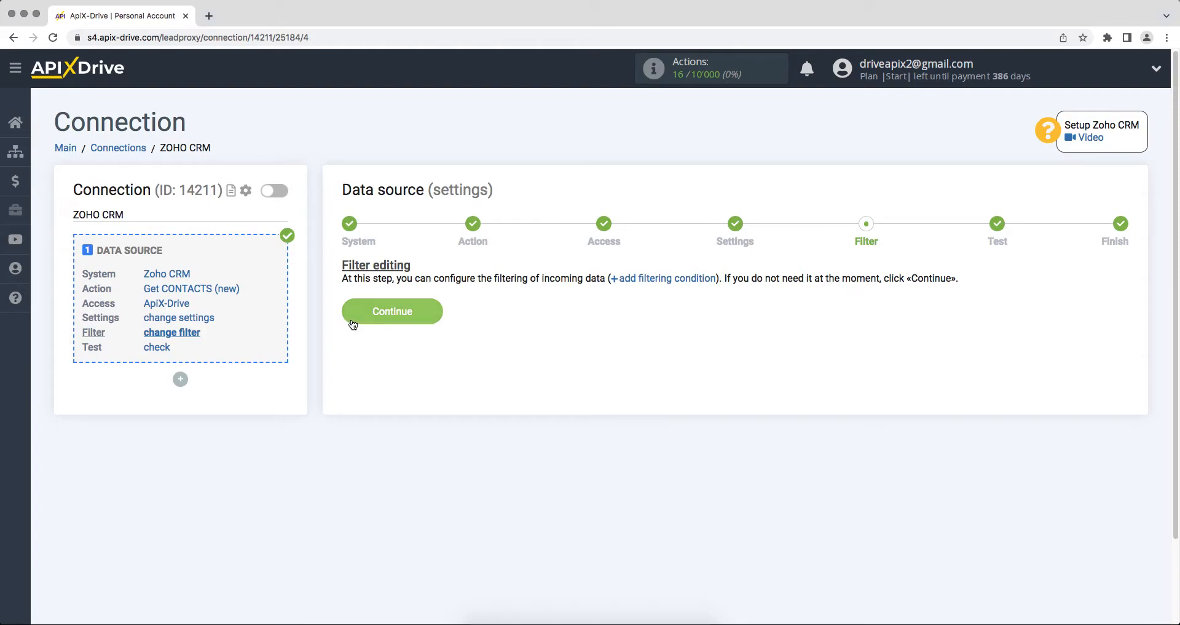
pyautogui.click(350, 319)
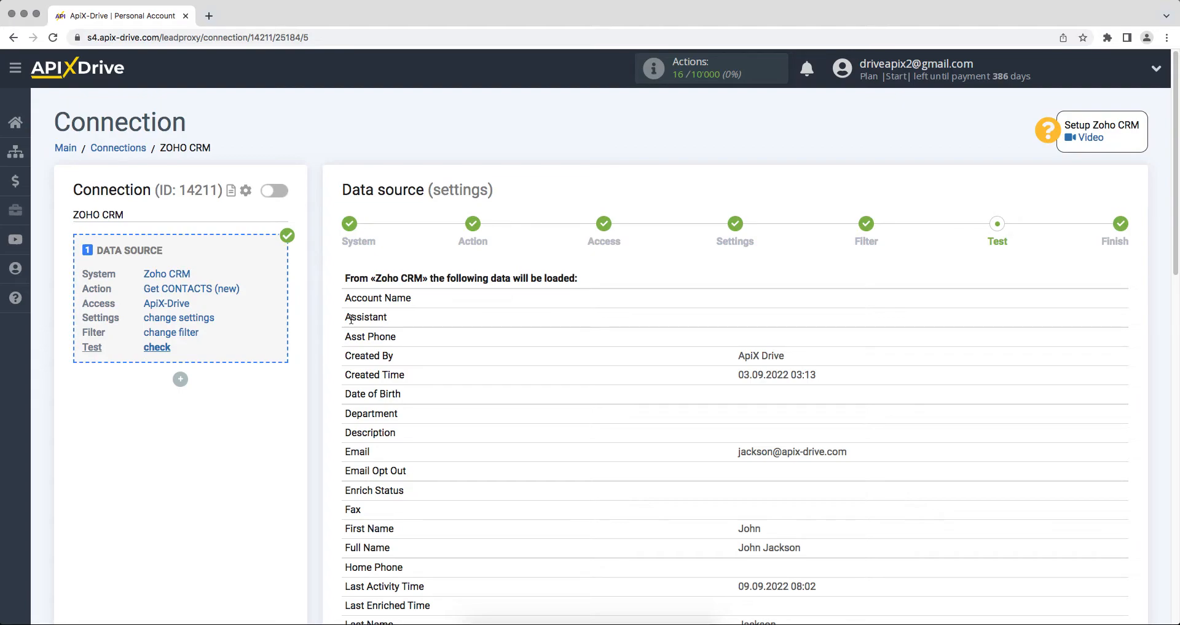
pyautogui.scroll(-12, 350, 319)
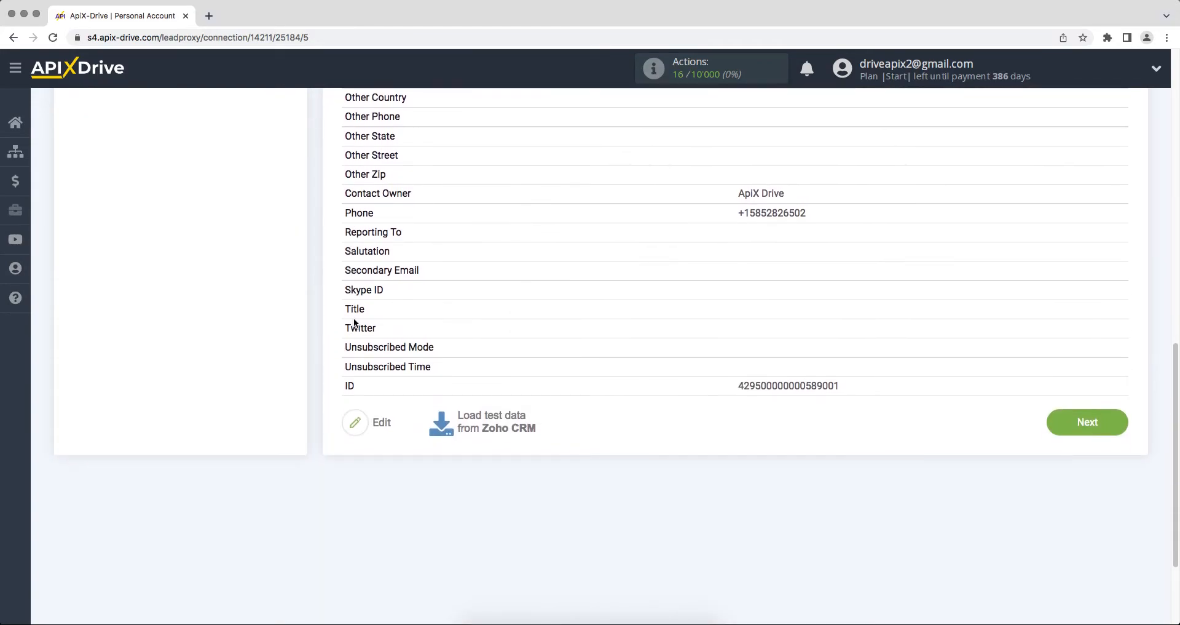
pyautogui.click(1062, 429)
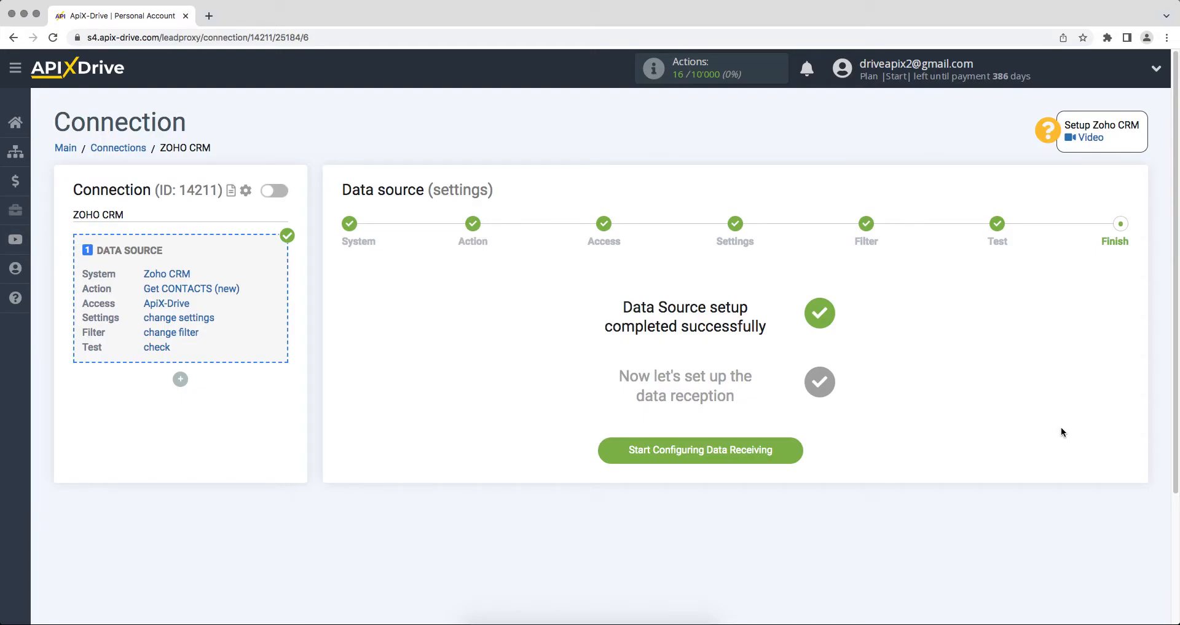
# - Set the data destination to Simla with the Create TASK action
pyautogui.click(637, 450)
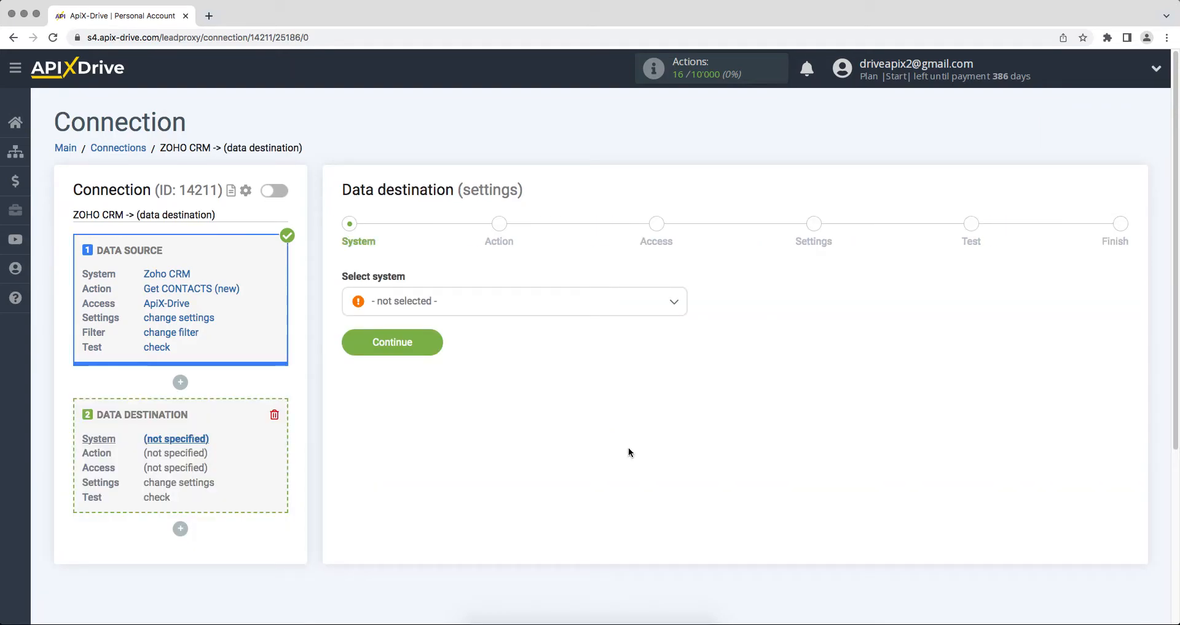
pyautogui.click(606, 303)
pyautogui.moveTo(682, 320); pyautogui.dragTo(680, 459)
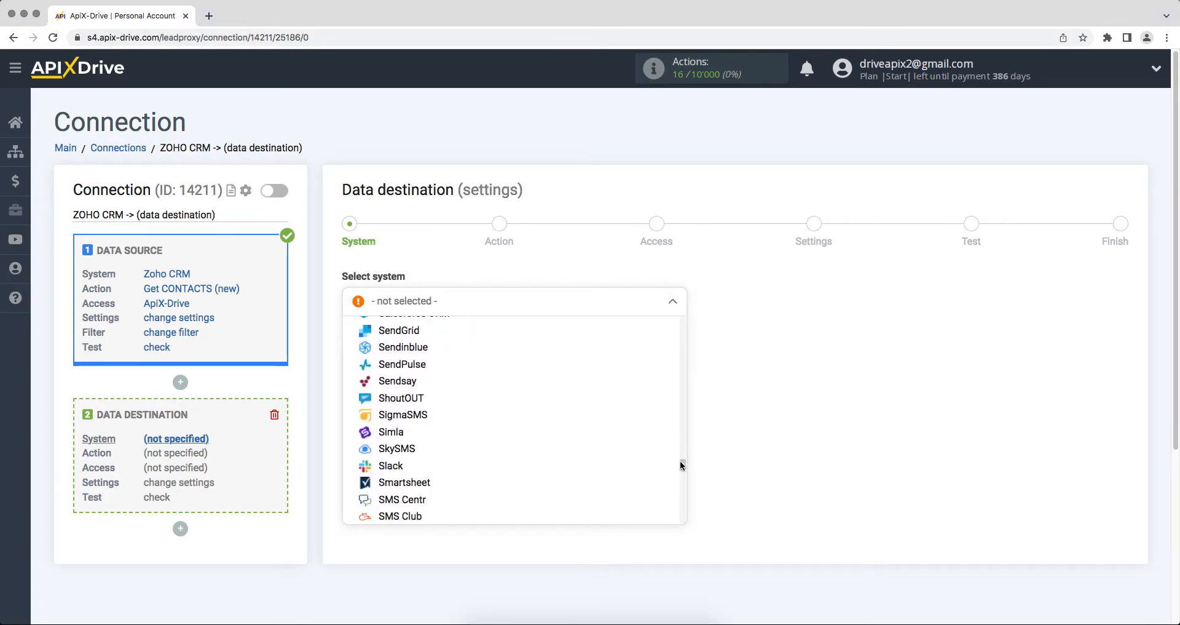
pyautogui.click(412, 431)
pyautogui.click(355, 353)
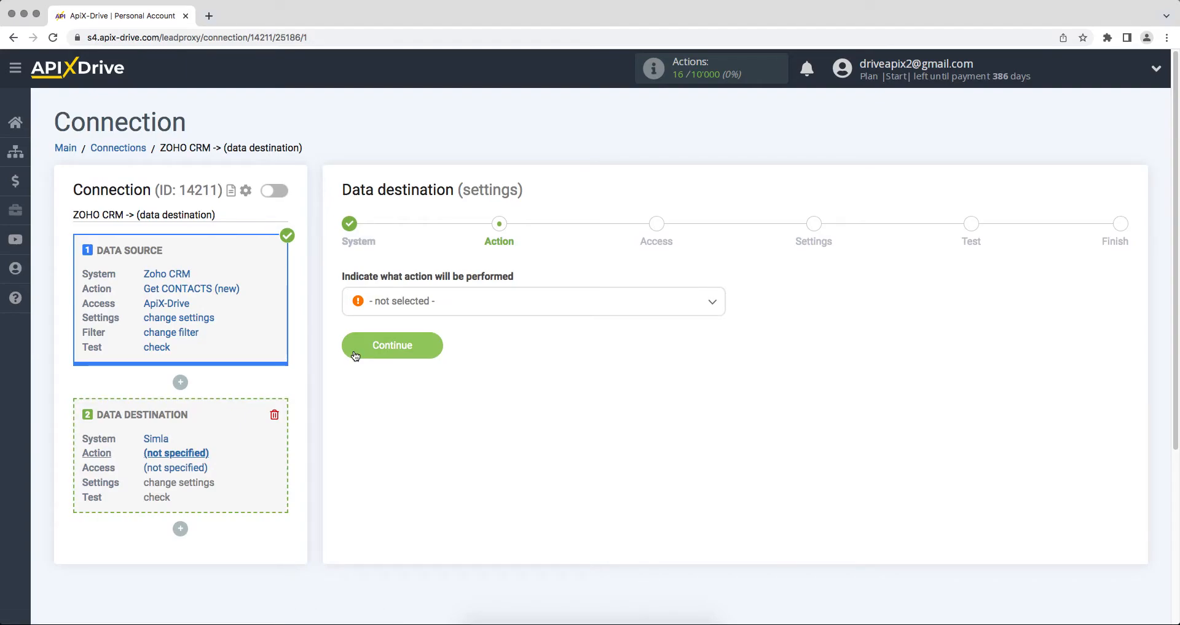
pyautogui.click(387, 302)
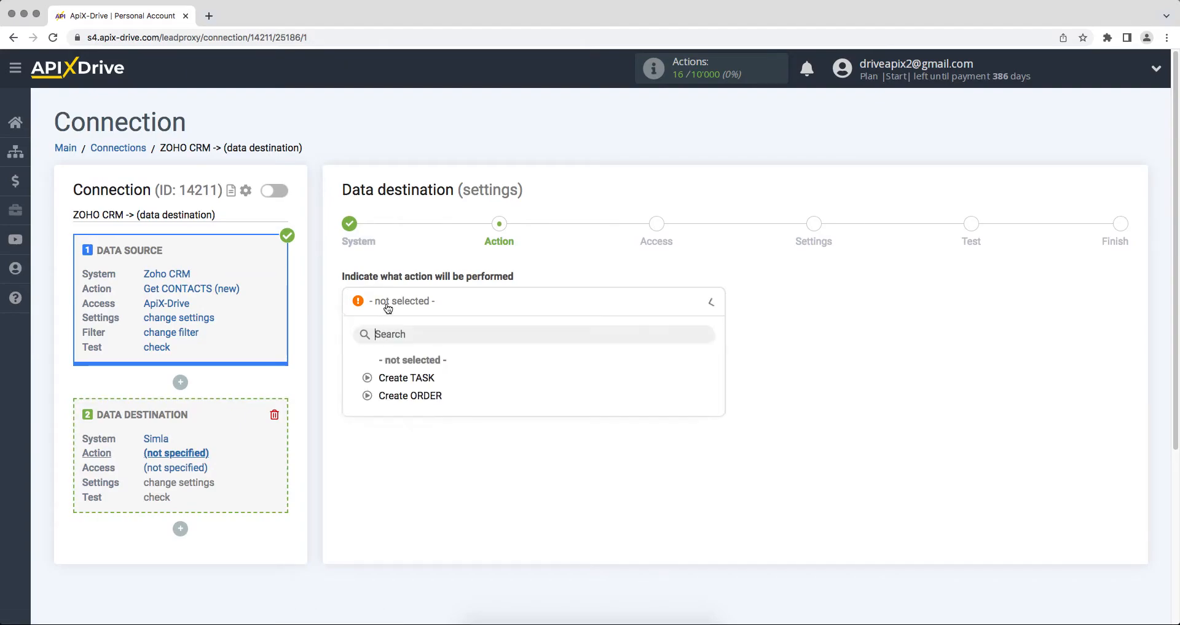
pyautogui.click(393, 375)
pyautogui.click(349, 342)
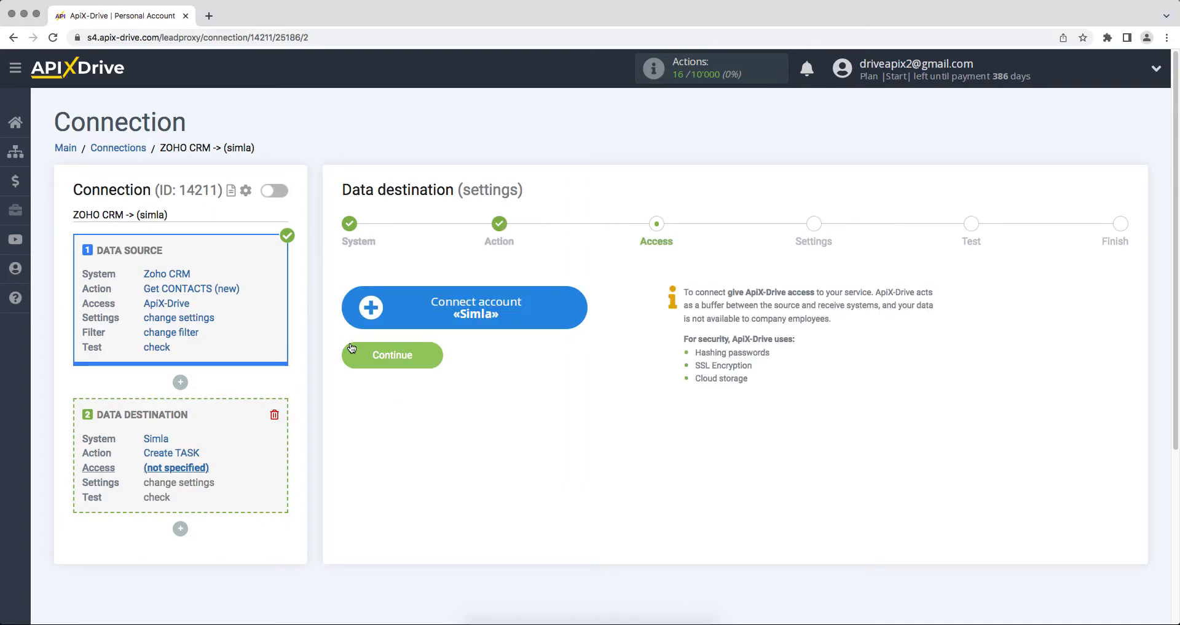
# - Open the Simla connection form and copy the domain apix-drive.simla.com from Simla's address bar
pyautogui.click(370, 310)
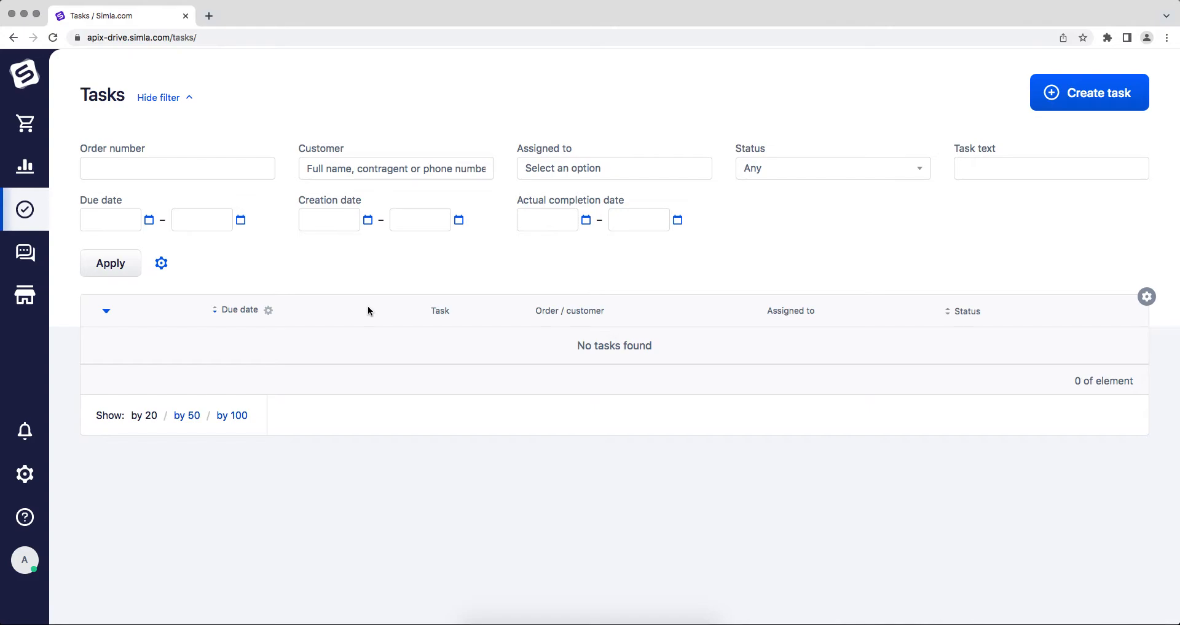
pyautogui.click(347, 37)
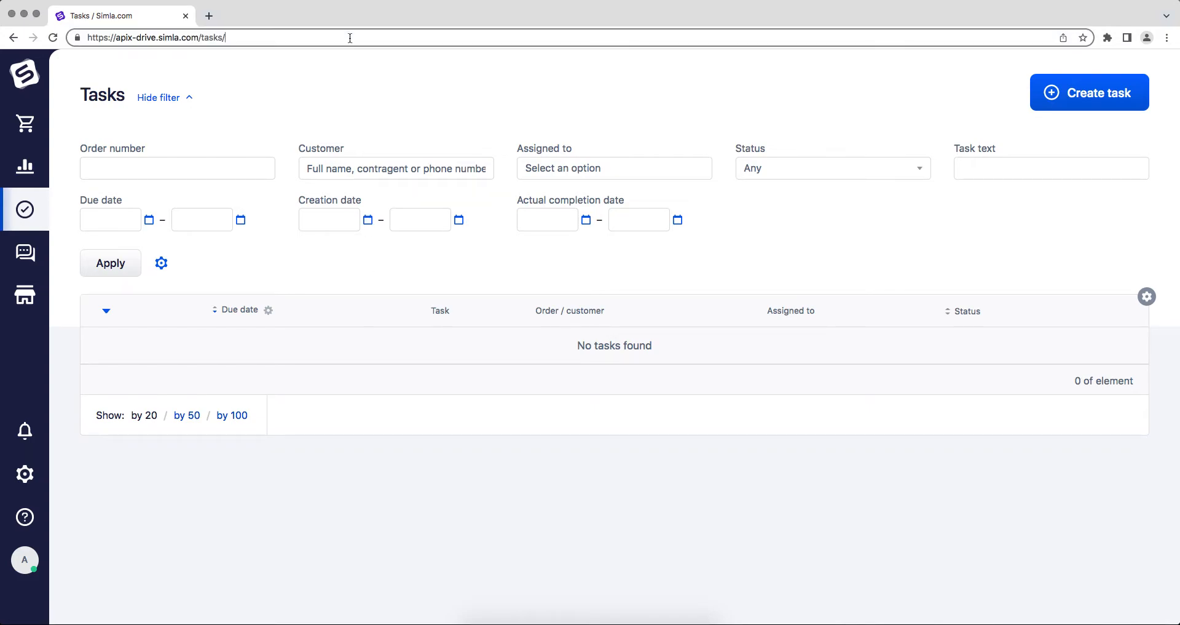
pyautogui.moveTo(197, 37); pyautogui.dragTo(116, 38)
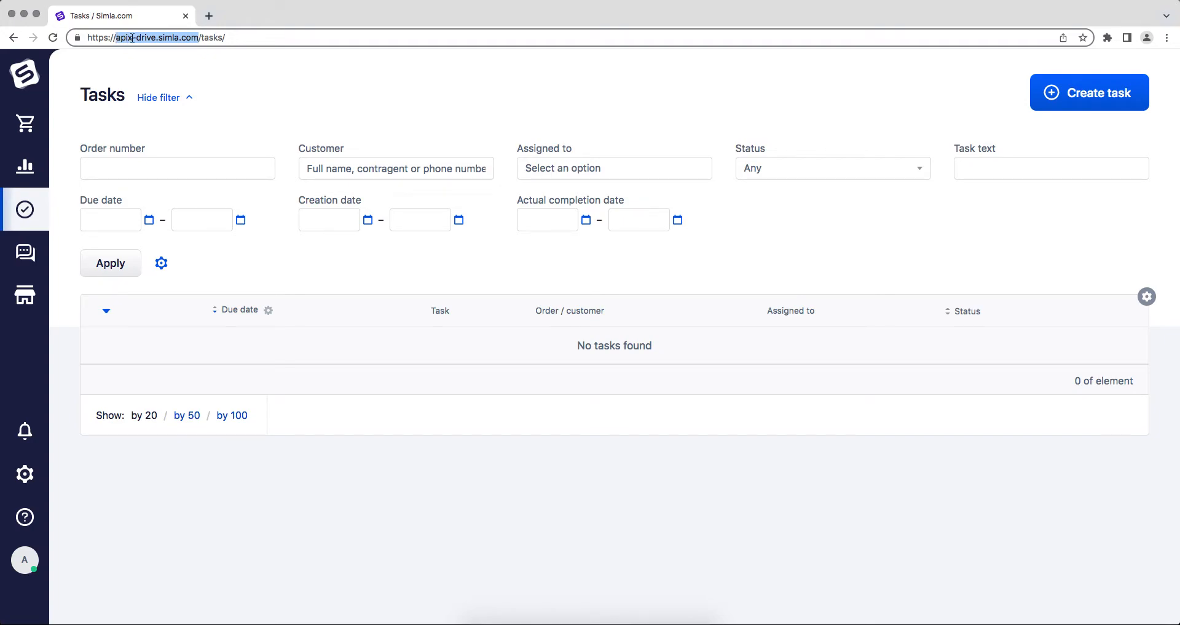
pyautogui.rightClick(132, 37)
pyautogui.click(163, 116)
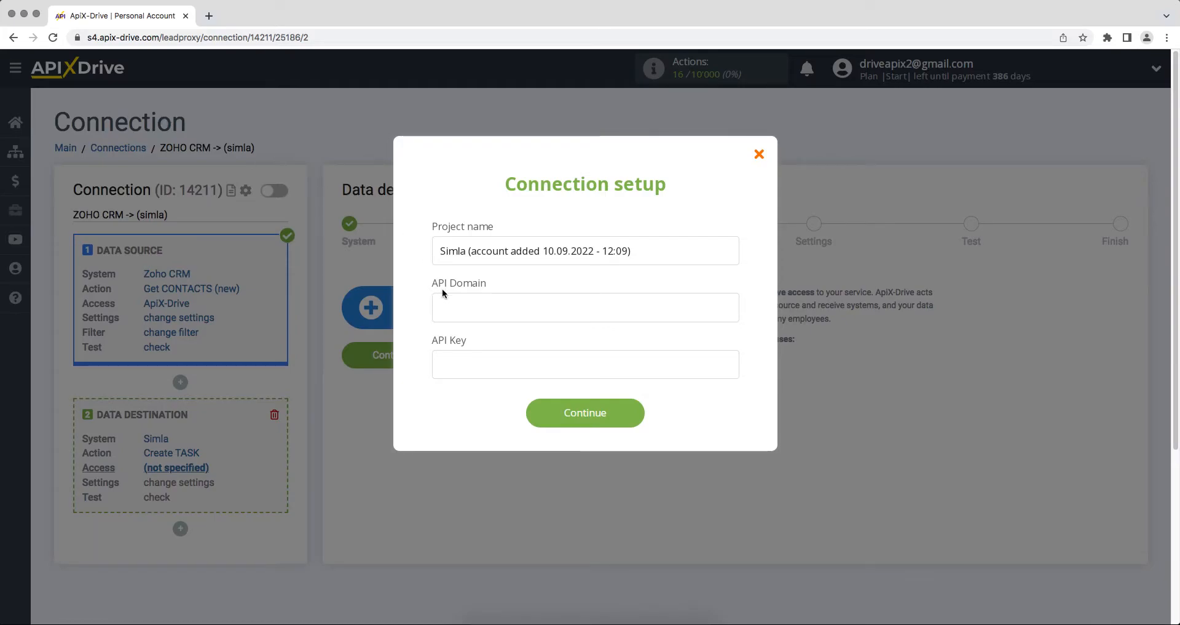
# - Paste apix-drive.simla.com into the API Domain field
pyautogui.rightClick(448, 308)
pyautogui.click(470, 383)
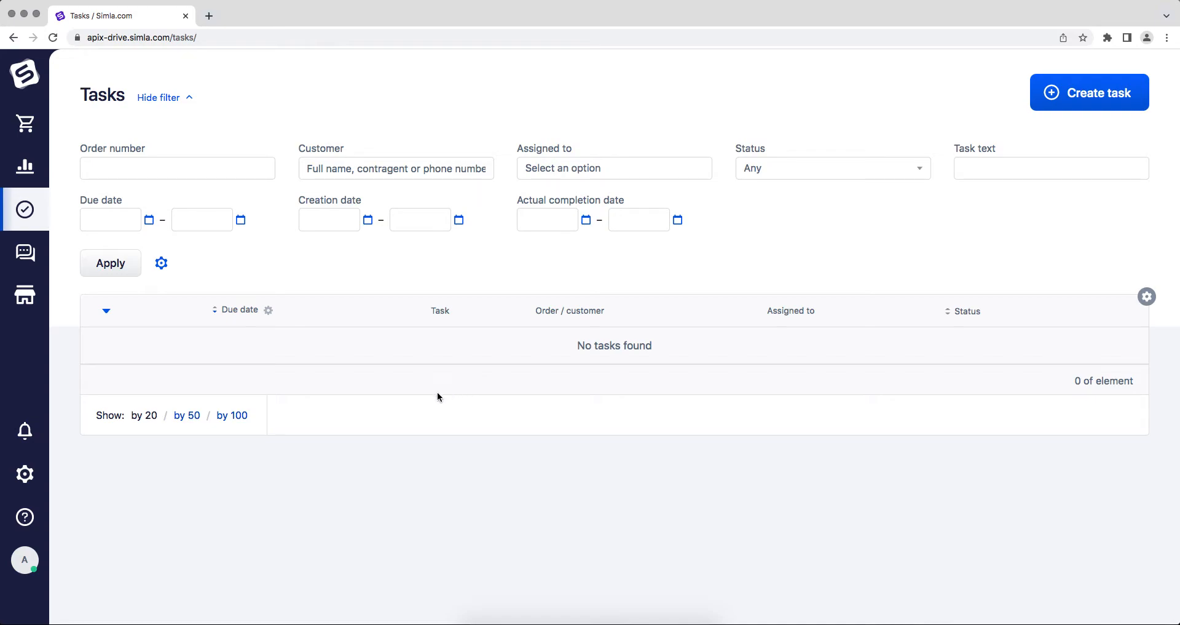
# - Create and save a Simla API key commented 'ApiX-Drive' with apix-drive store access and all actions
pyautogui.moveTo(37, 477)
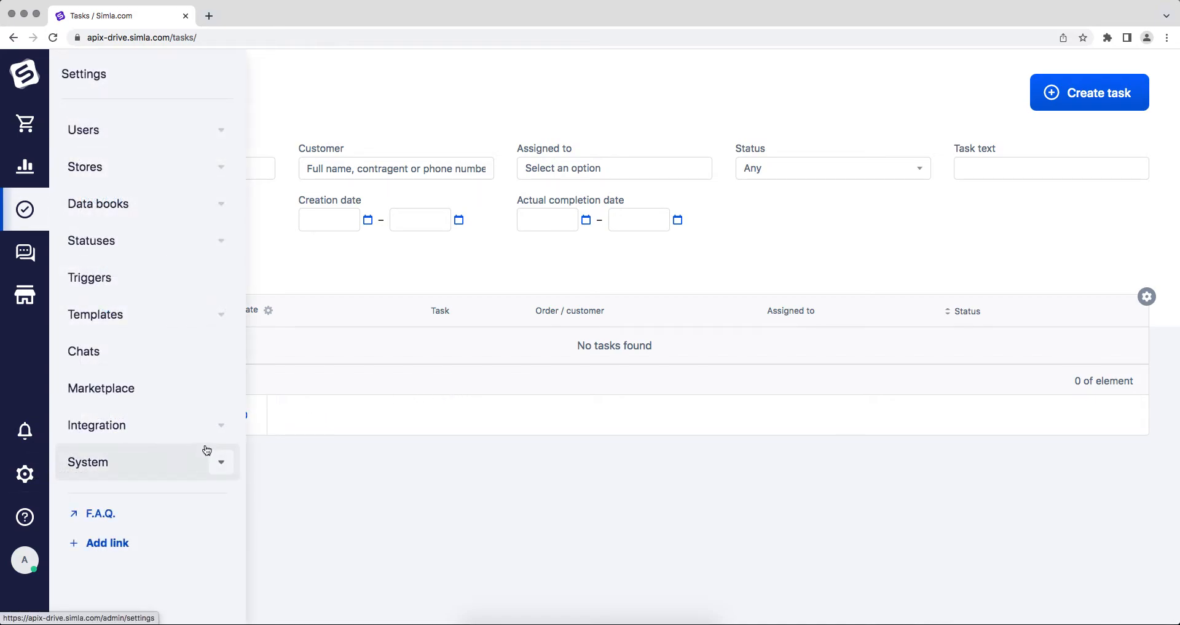
pyautogui.click(211, 425)
pyautogui.click(123, 466)
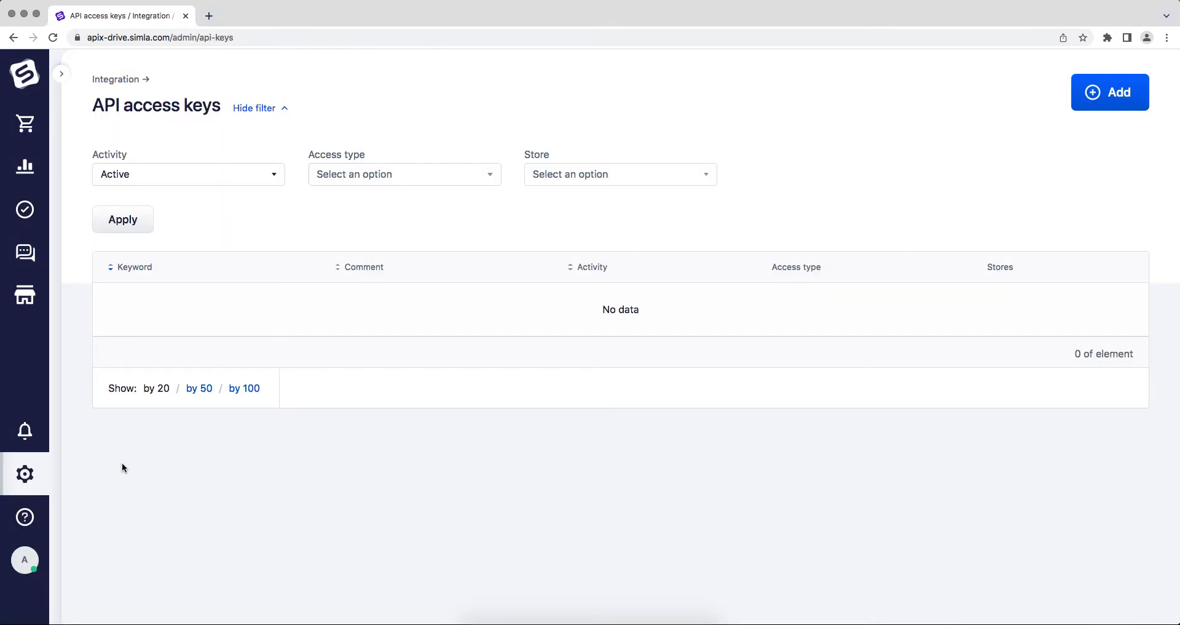
pyautogui.click(1090, 100)
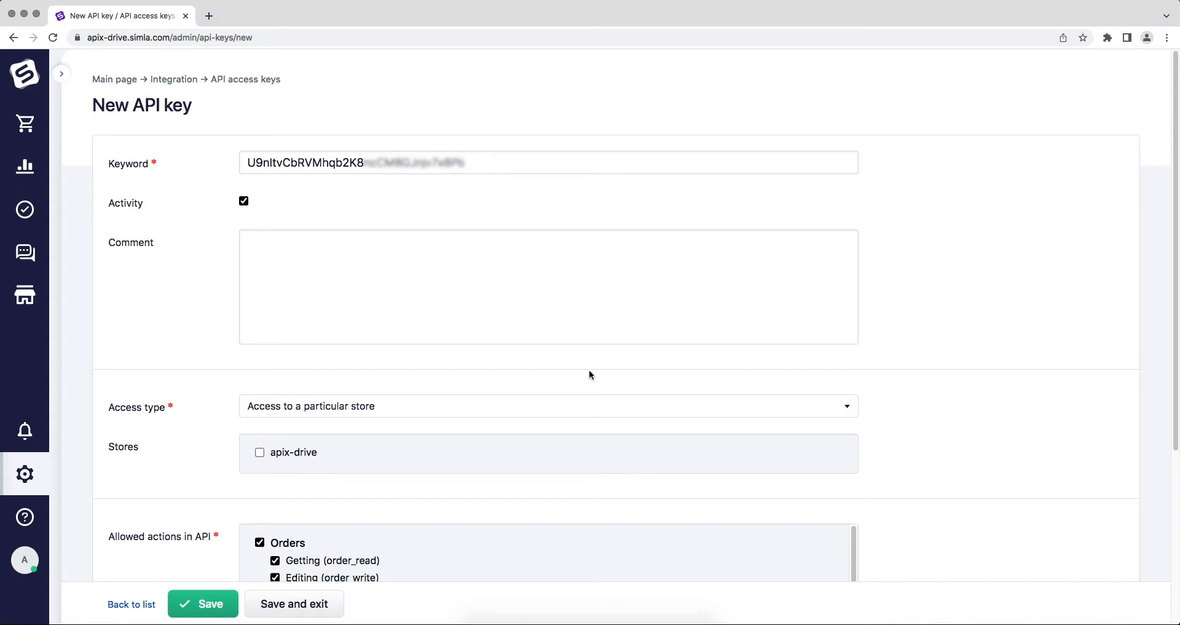
pyautogui.click(258, 455)
pyautogui.click(270, 290)
pyautogui.write('ApiX-Drive')
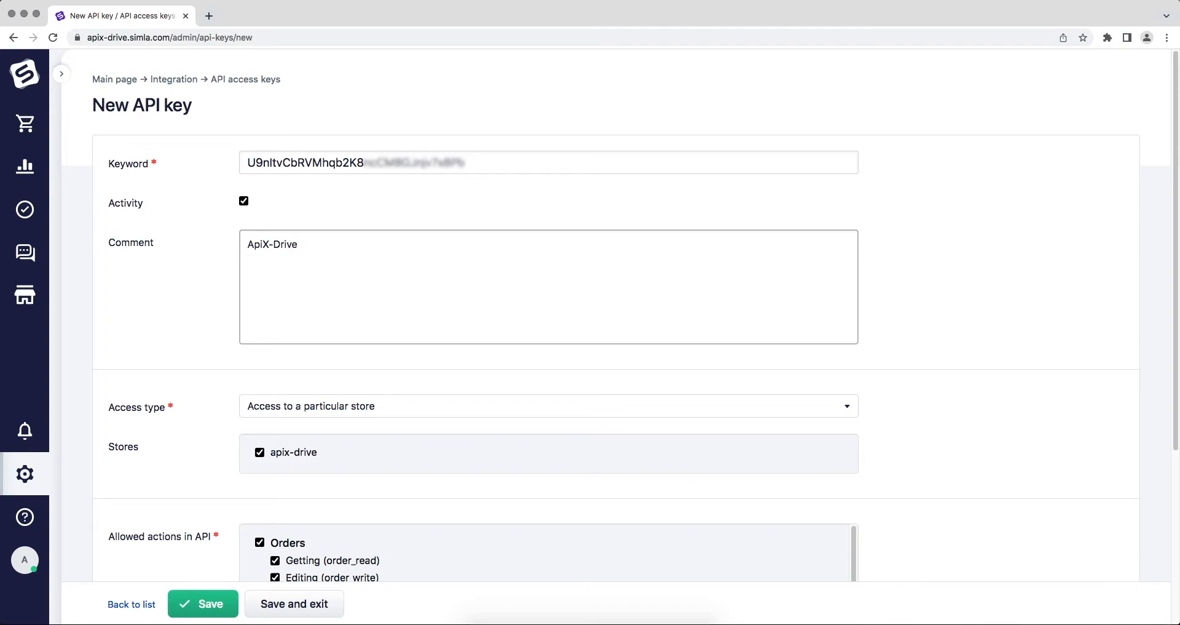
pyautogui.scroll(-5, 862, 489)
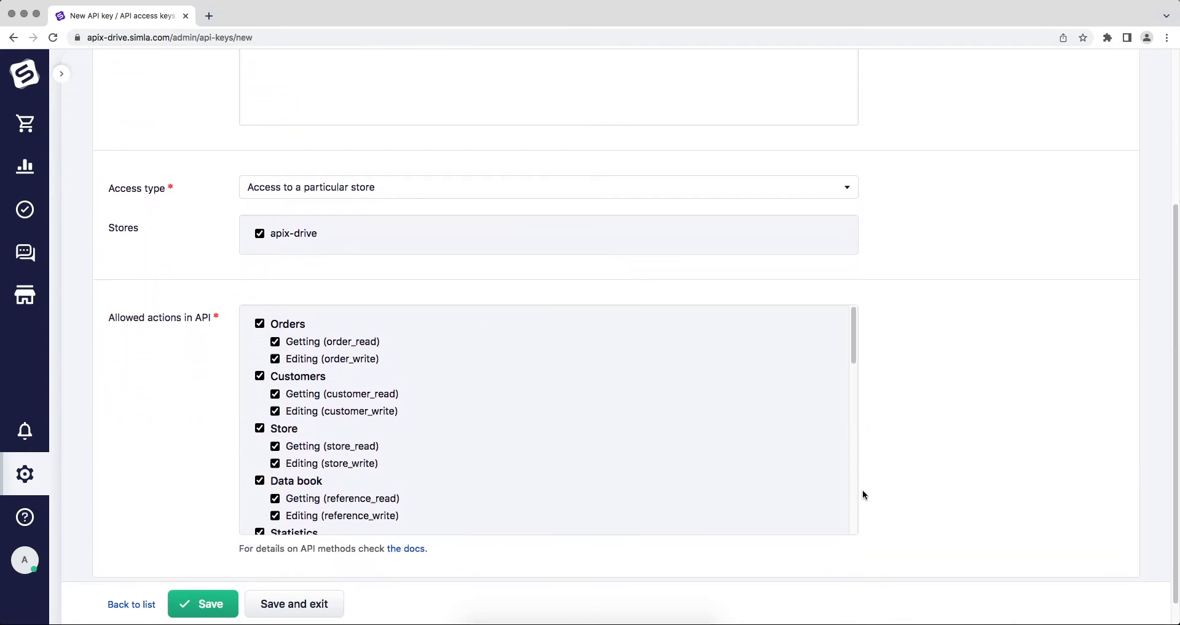
pyautogui.moveTo(854, 317); pyautogui.dragTo(875, 492)
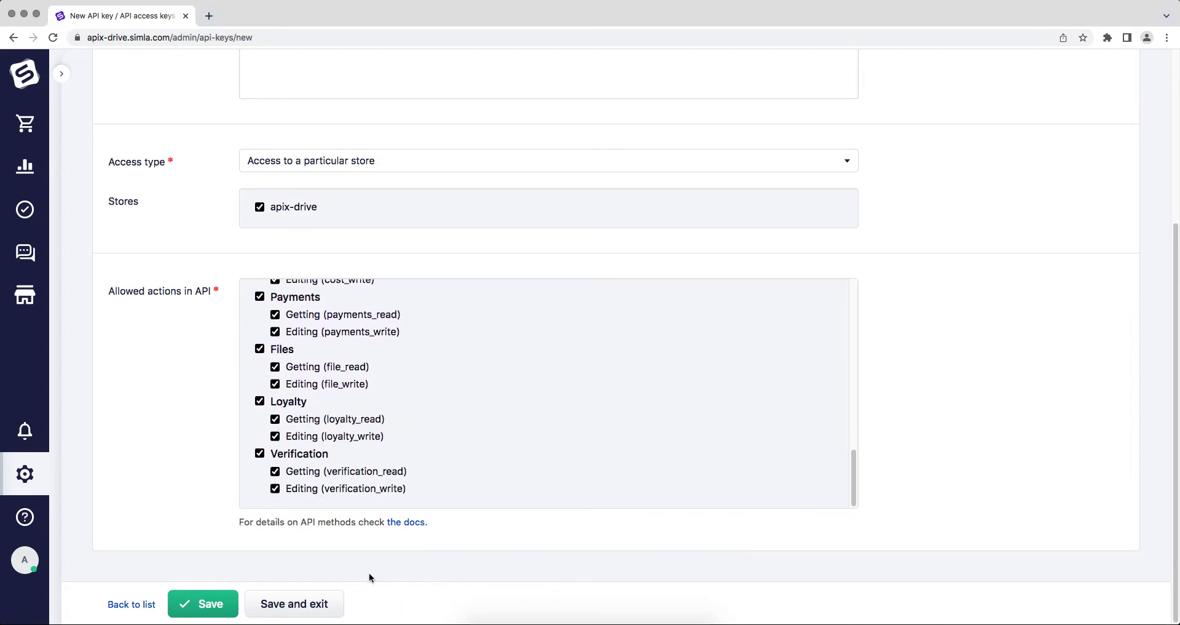
pyautogui.click(194, 603)
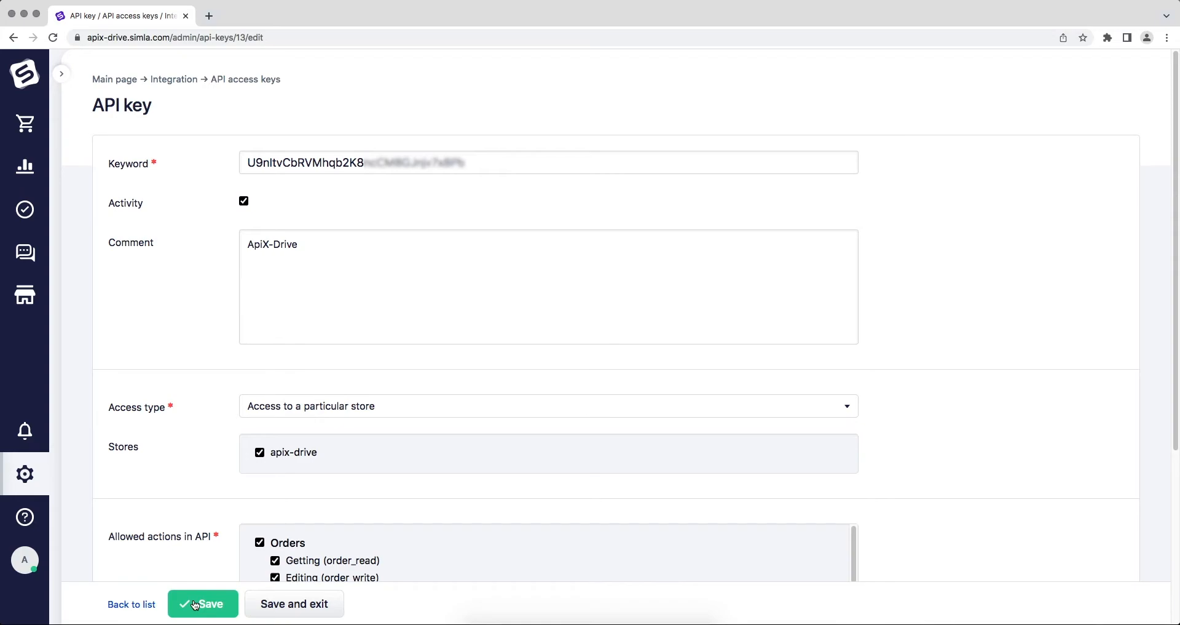
# - Copy the generated API key value
pyautogui.click(465, 163)
pyautogui.moveTo(466, 162); pyautogui.dragTo(246, 163)
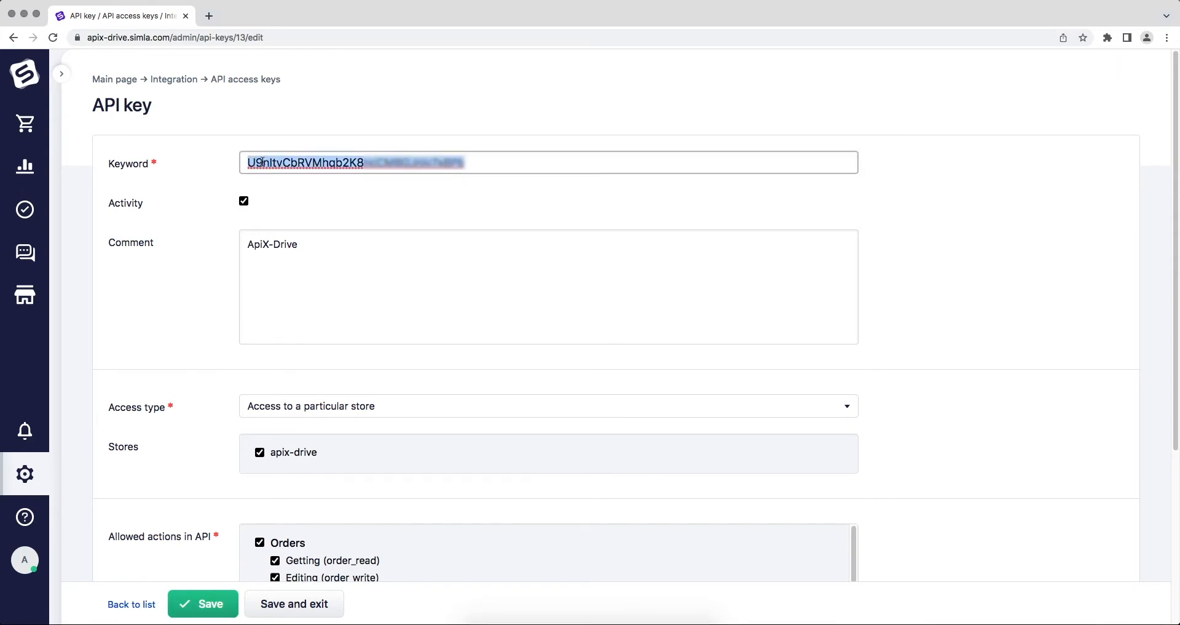
pyautogui.rightClick(265, 162)
pyautogui.click(287, 271)
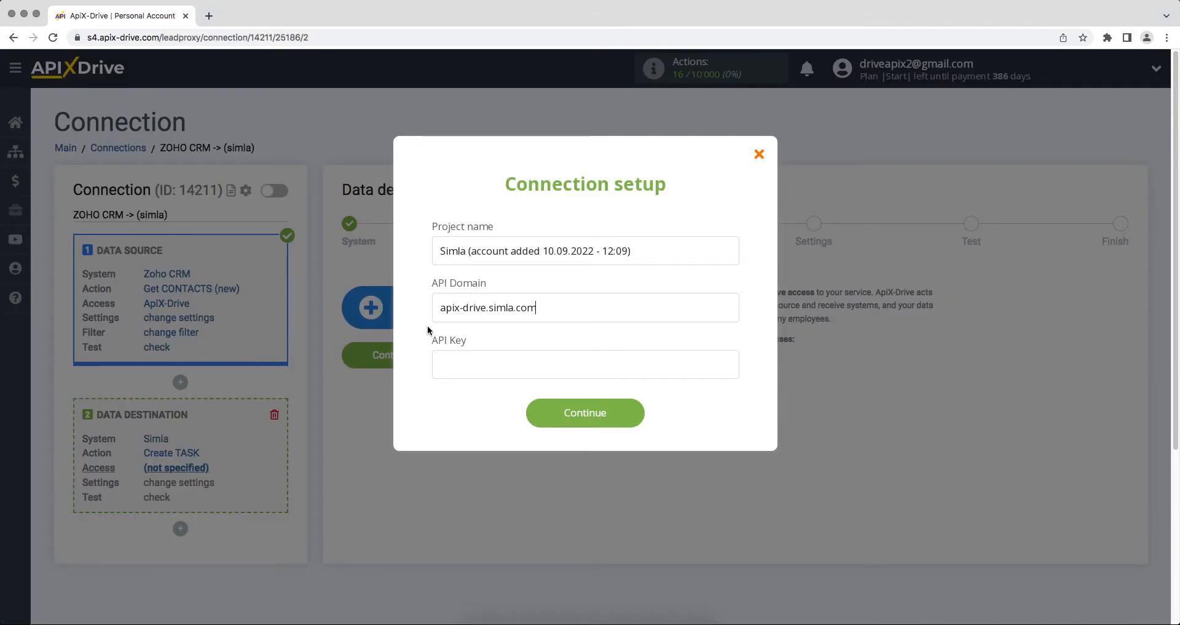
# - Paste the Simla API key, connect the account, and select the Simla login to continue
pyautogui.rightClick(466, 364)
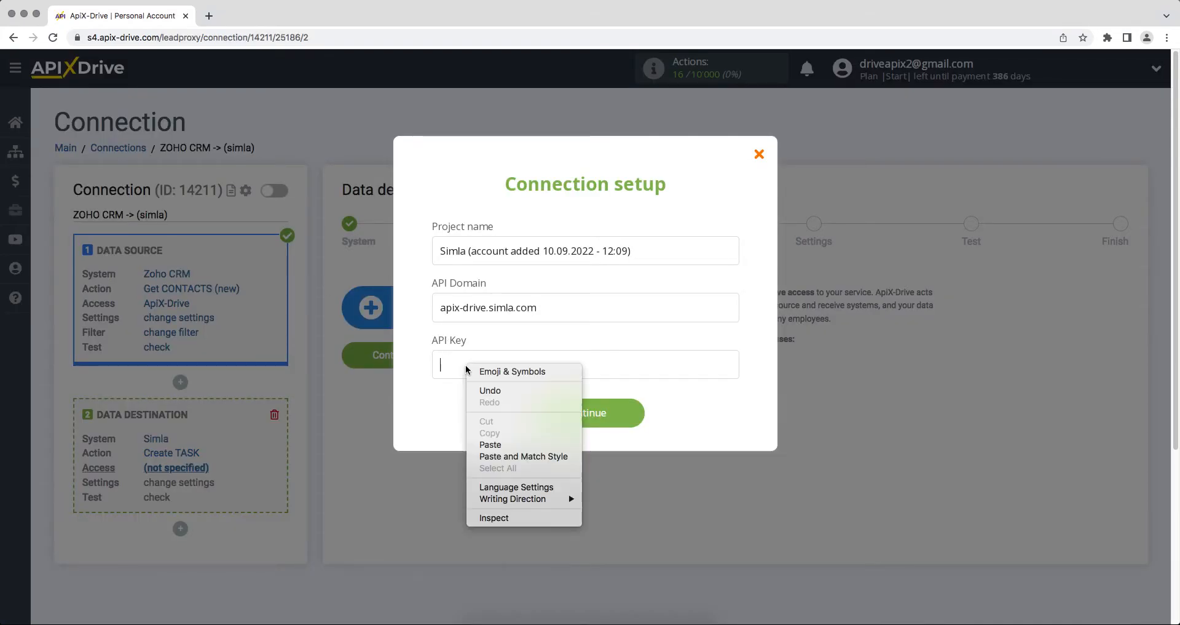
pyautogui.click(479, 441)
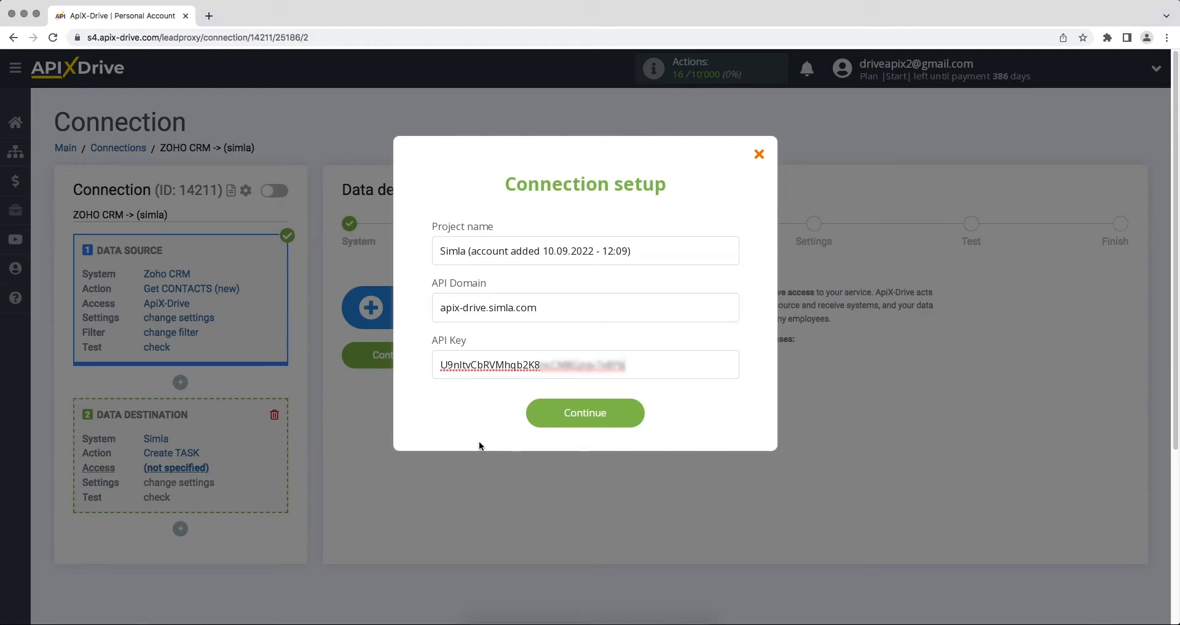
pyautogui.click(529, 414)
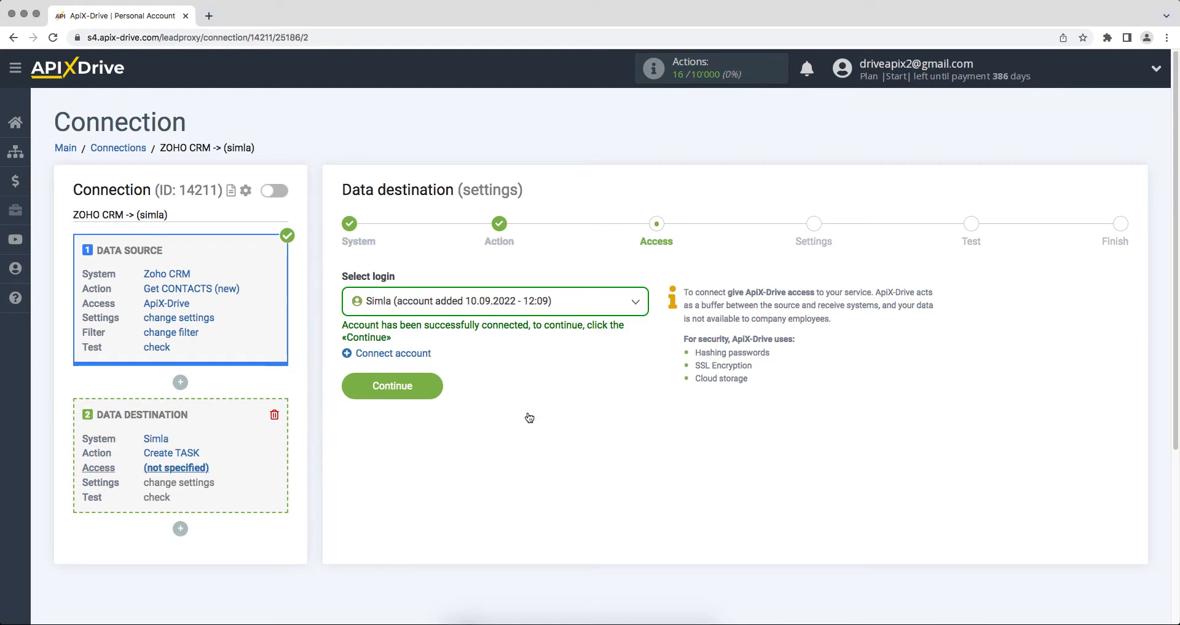
pyautogui.click(536, 300)
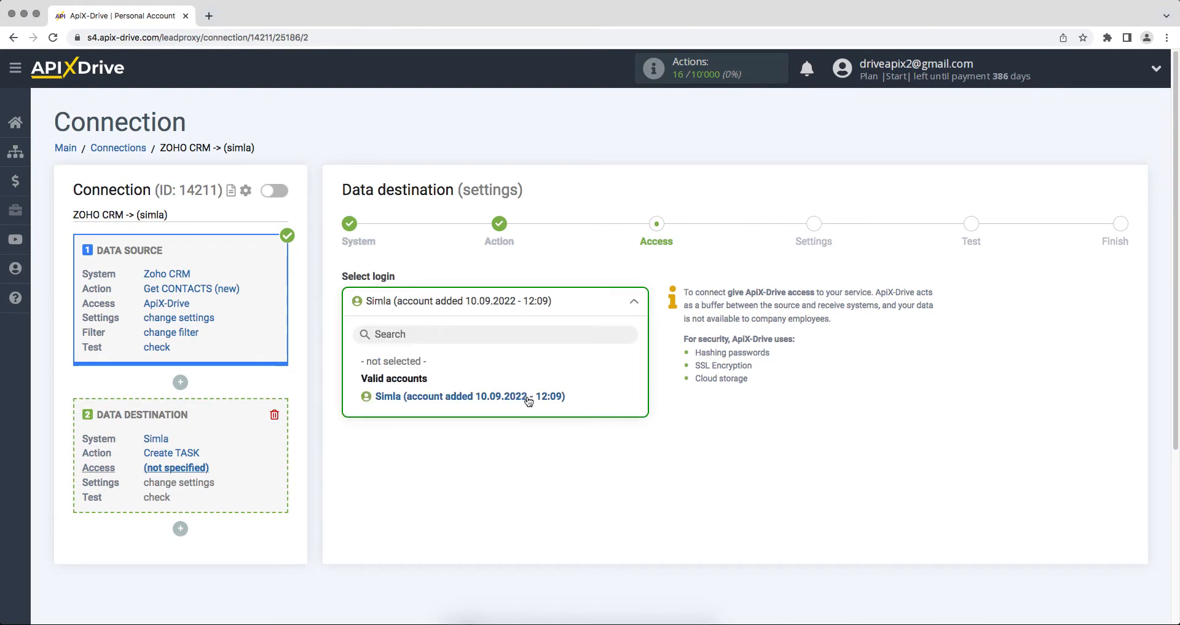
pyautogui.click(527, 398)
pyautogui.click(348, 388)
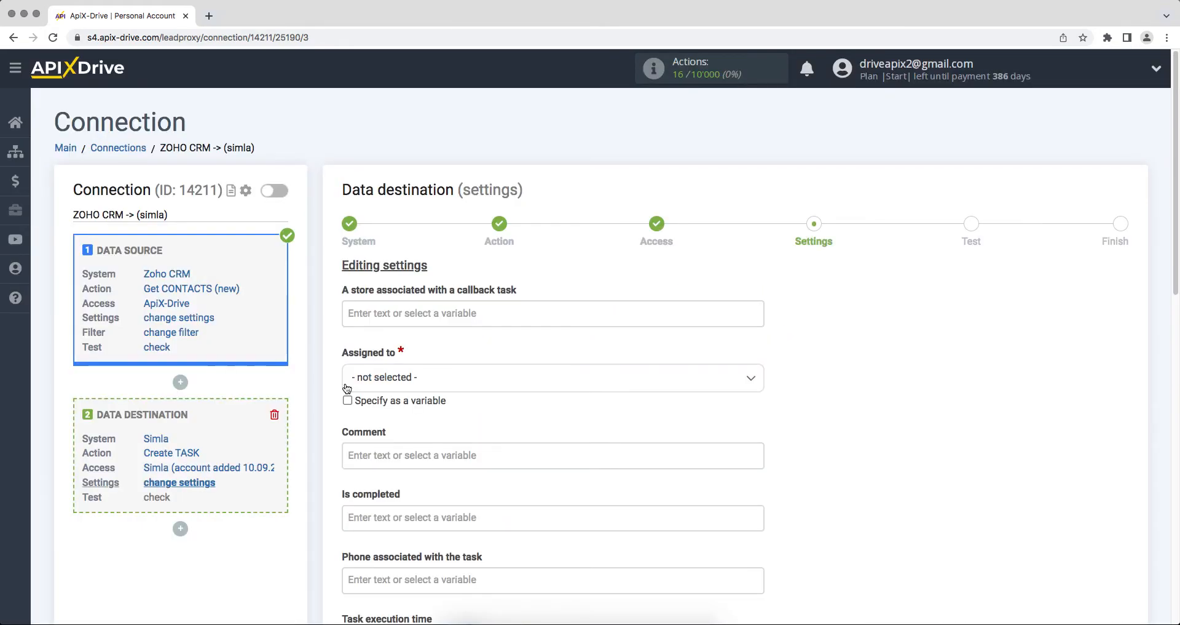
# - Assign the task to the ApiX-Drive user and start the comment with 'Date/Time' plus Created Time
pyautogui.click(369, 378)
pyautogui.click(383, 457)
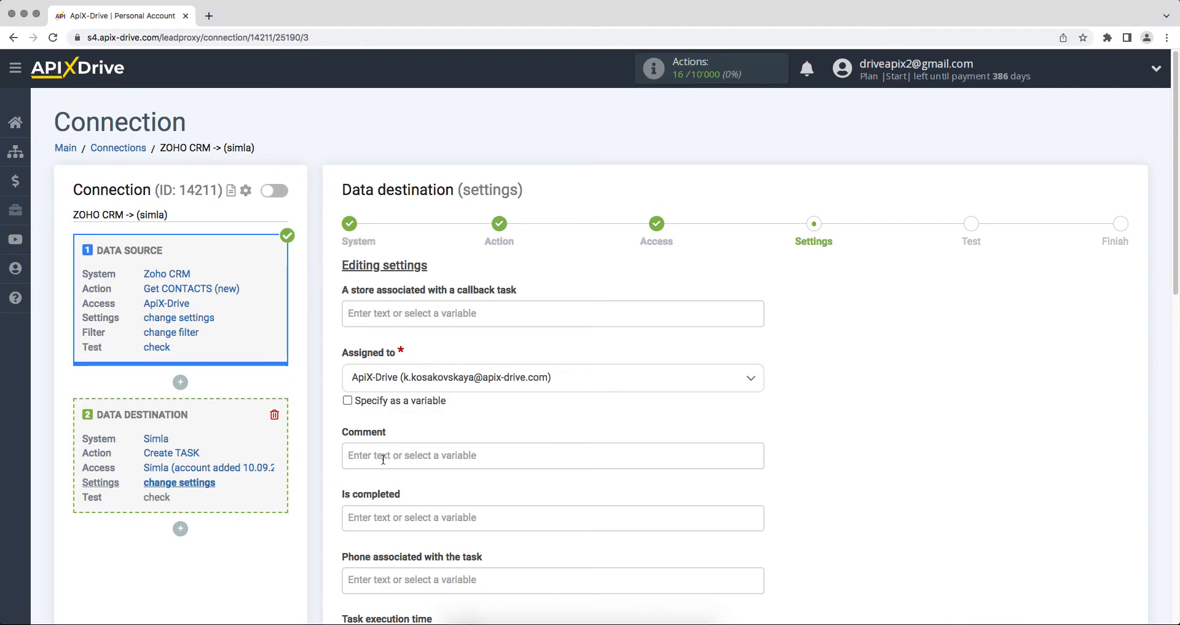
pyautogui.click(367, 455)
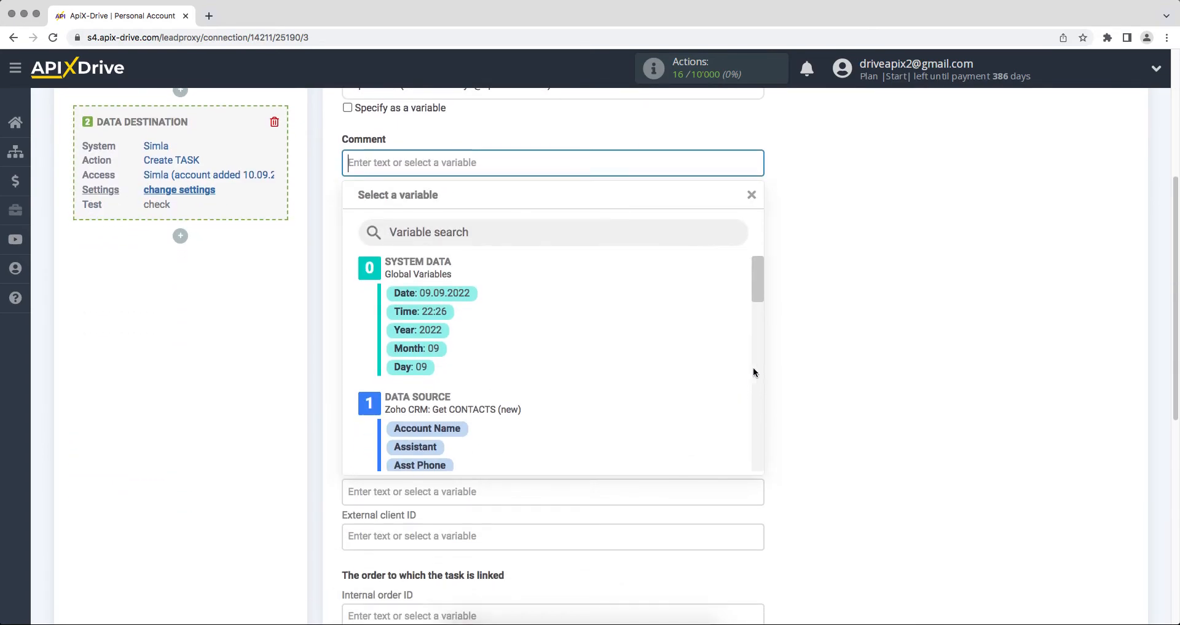
pyautogui.moveTo(758, 287); pyautogui.dragTo(760, 331)
pyautogui.click(535, 327)
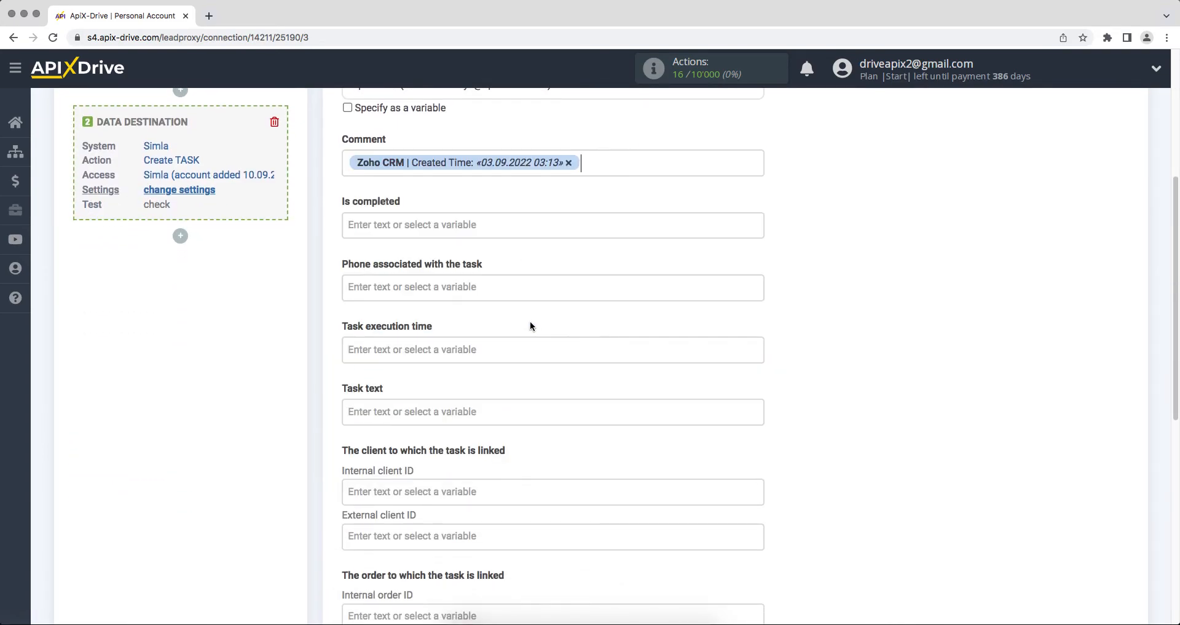
pyautogui.click(347, 162)
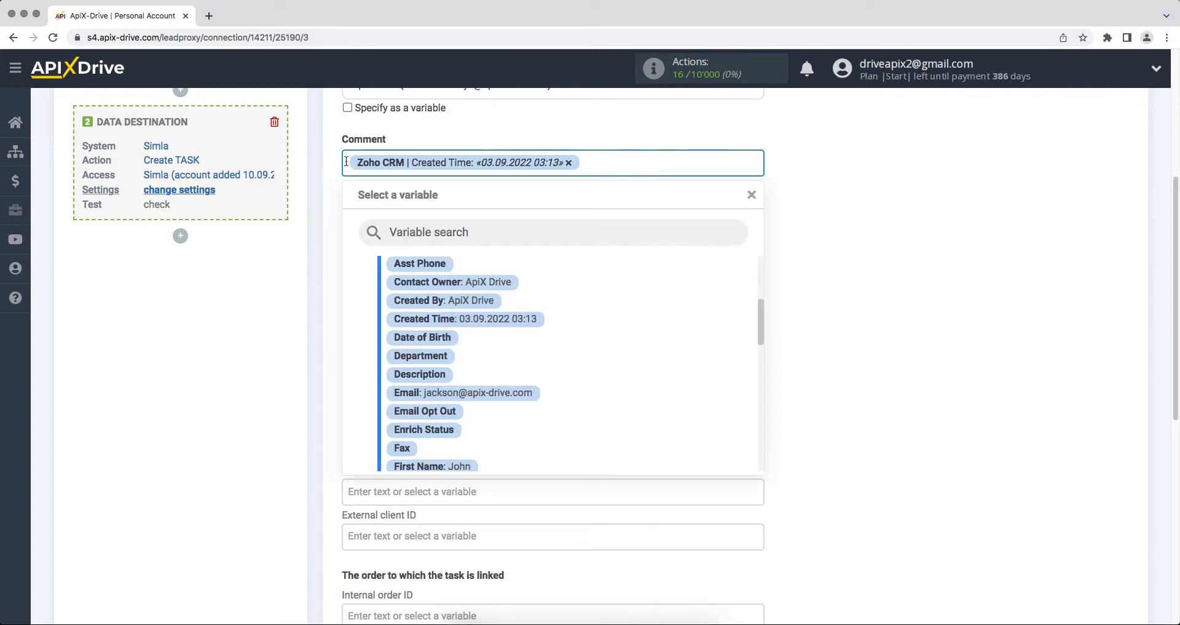
pyautogui.write('Date/Time')
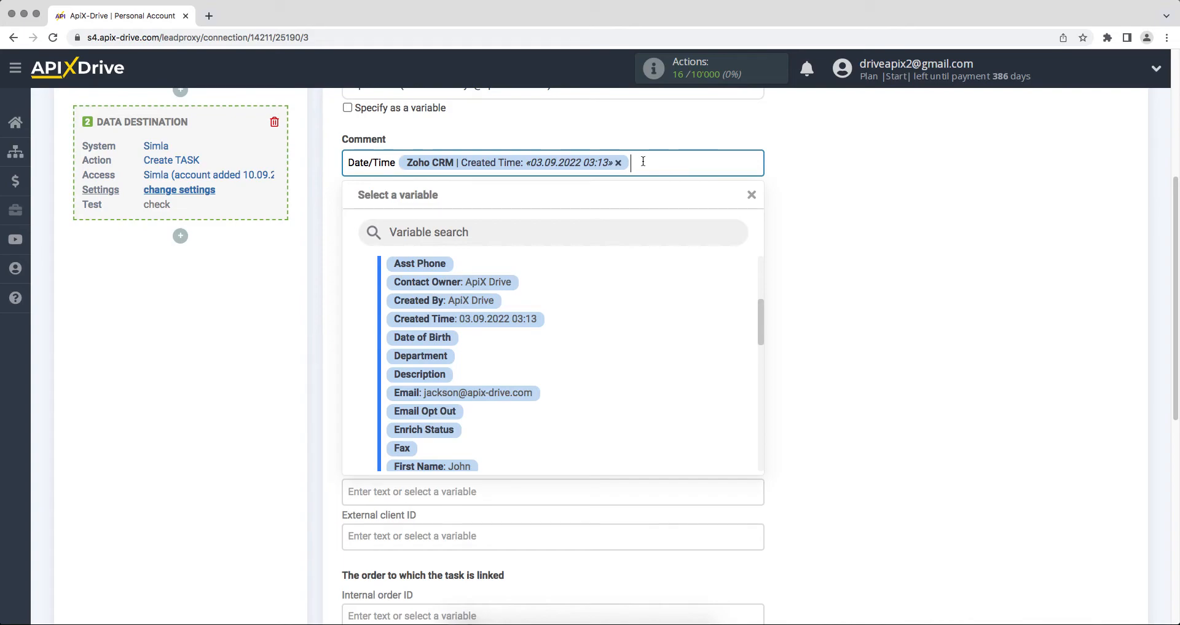
pyautogui.press('Return')
# - Add comment lines 'Name', 'Email' and 'Phone' with the contact's Full Name, Email and Phone
pyautogui.write('Name')
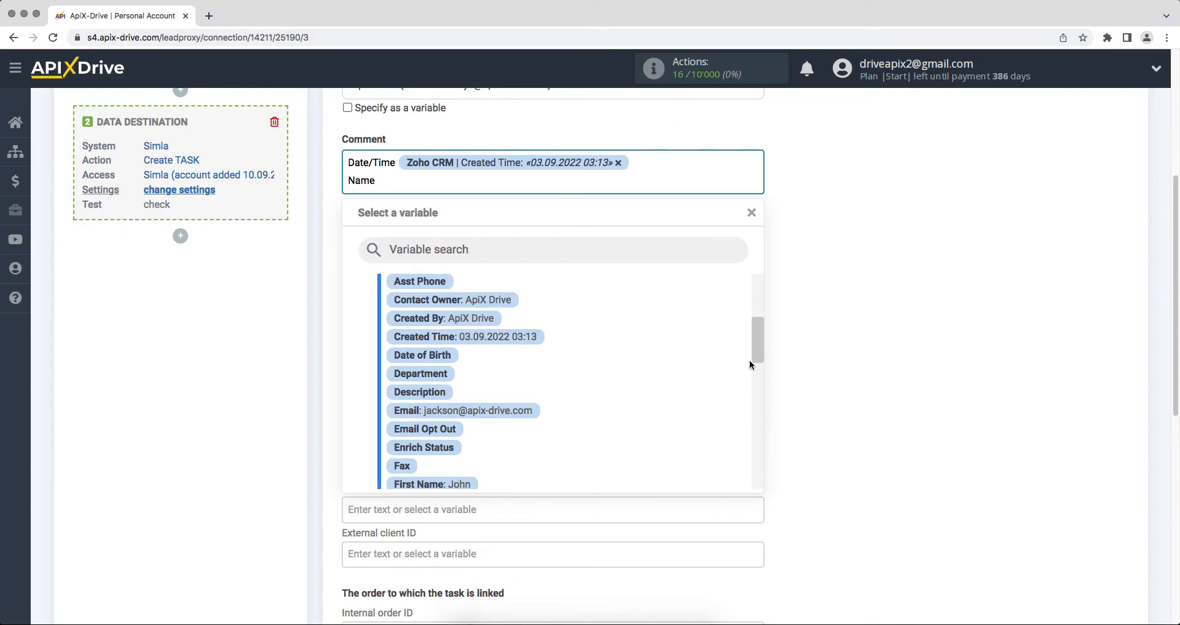
pyautogui.scroll(-4, 753, 357)
pyautogui.click(510, 406)
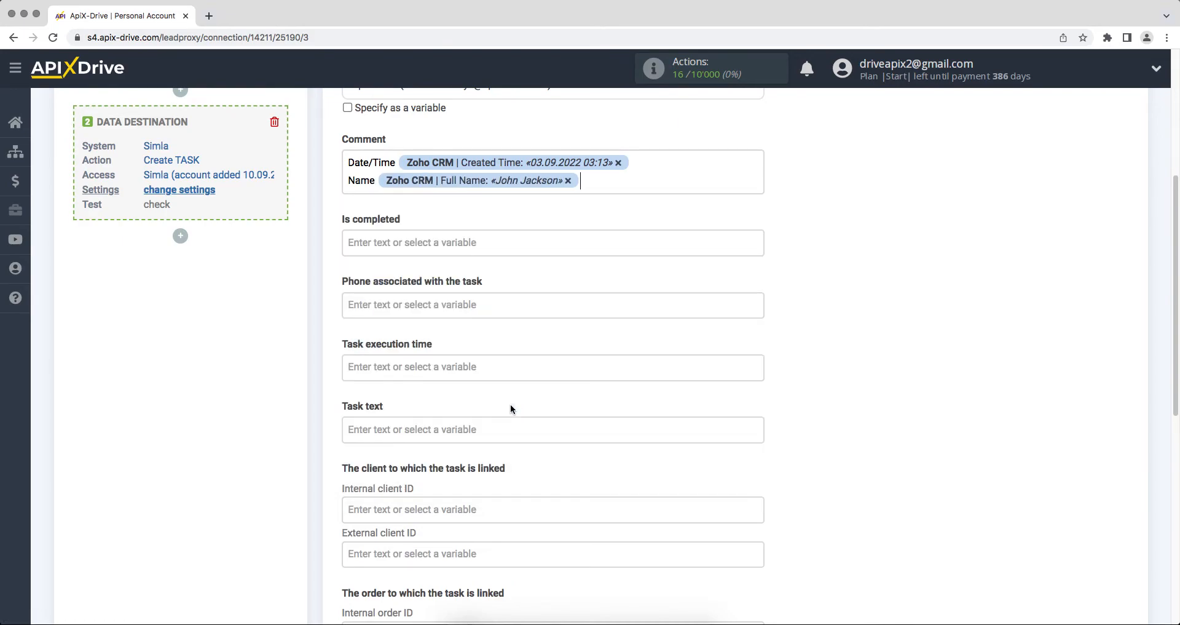
pyautogui.press('Return')
pyautogui.write('Email')
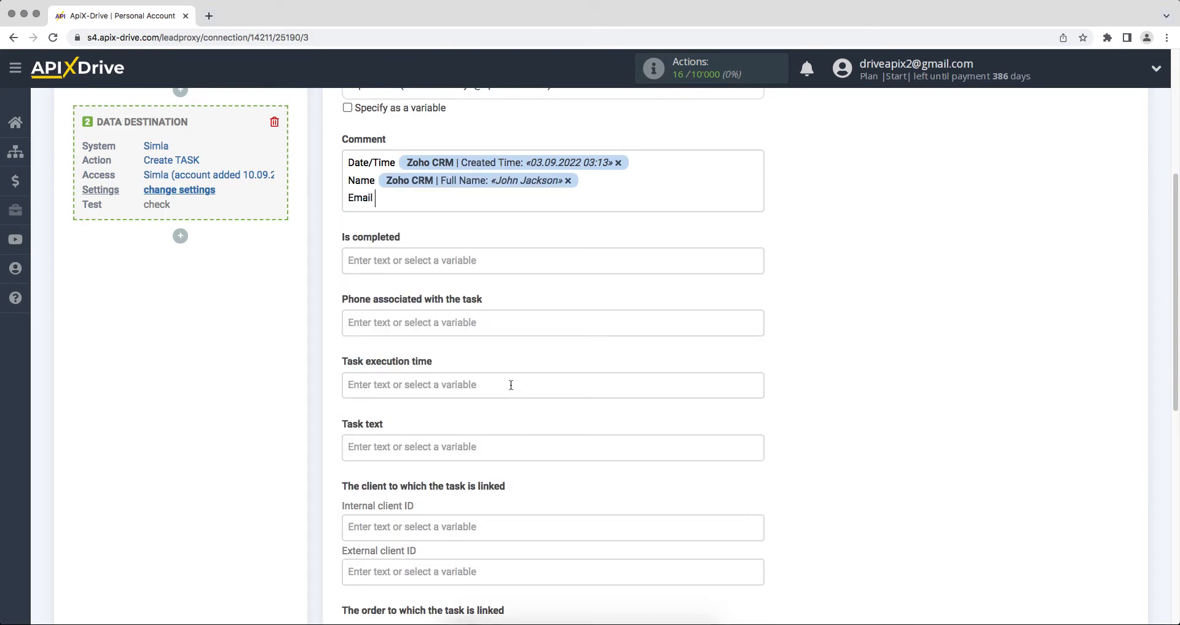
pyautogui.click(455, 205)
pyautogui.click(467, 325)
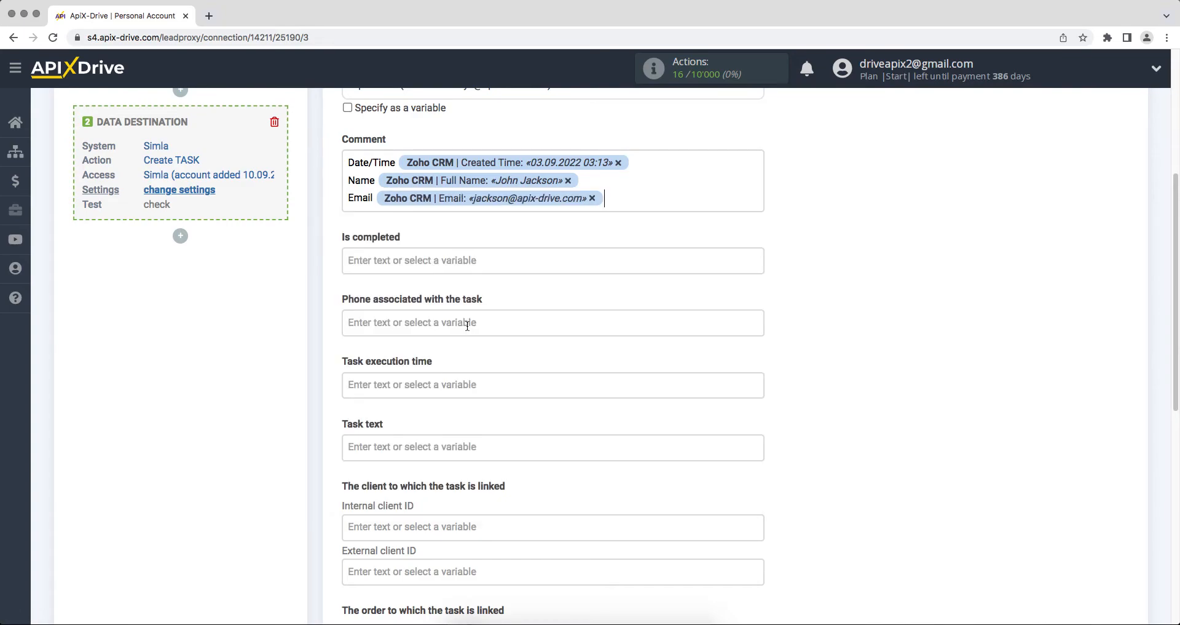
pyautogui.press('Return')
pyautogui.write('Phone')
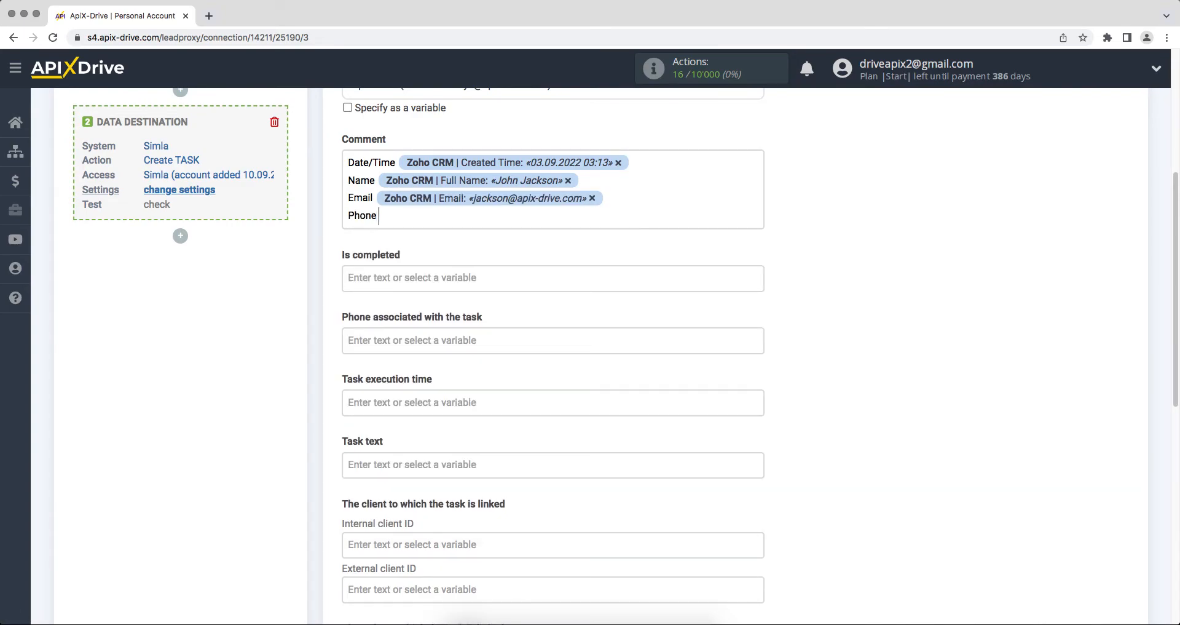
pyautogui.click(433, 217)
pyautogui.moveTo(758, 394); pyautogui.dragTo(766, 466)
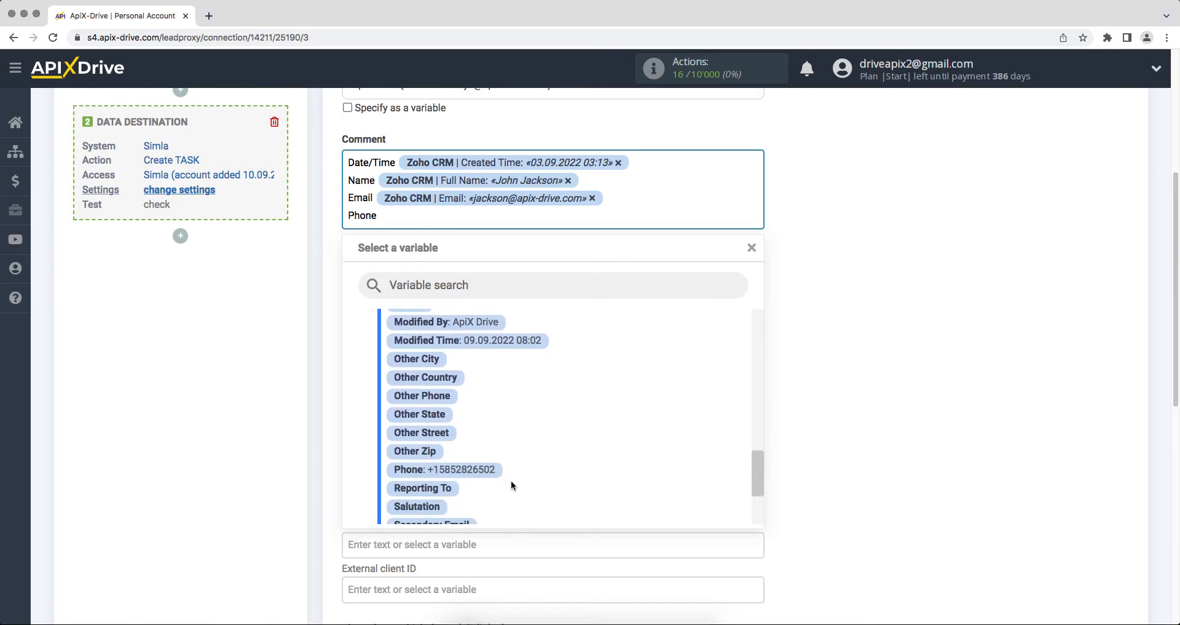
pyautogui.click(486, 469)
# - Set the task text to 'New contact from Zoho CRM' followed by the contact's First Name
pyautogui.click(382, 464)
pyautogui.write('New contact from Zoho CRM')
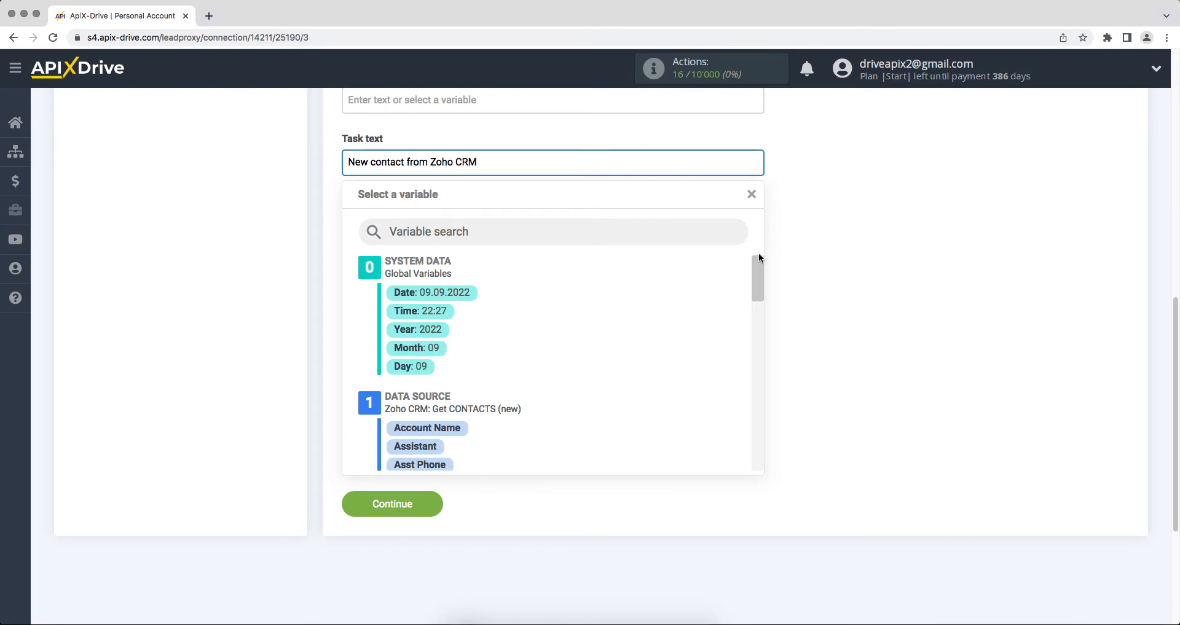
pyautogui.moveTo(756, 275); pyautogui.dragTo(759, 323)
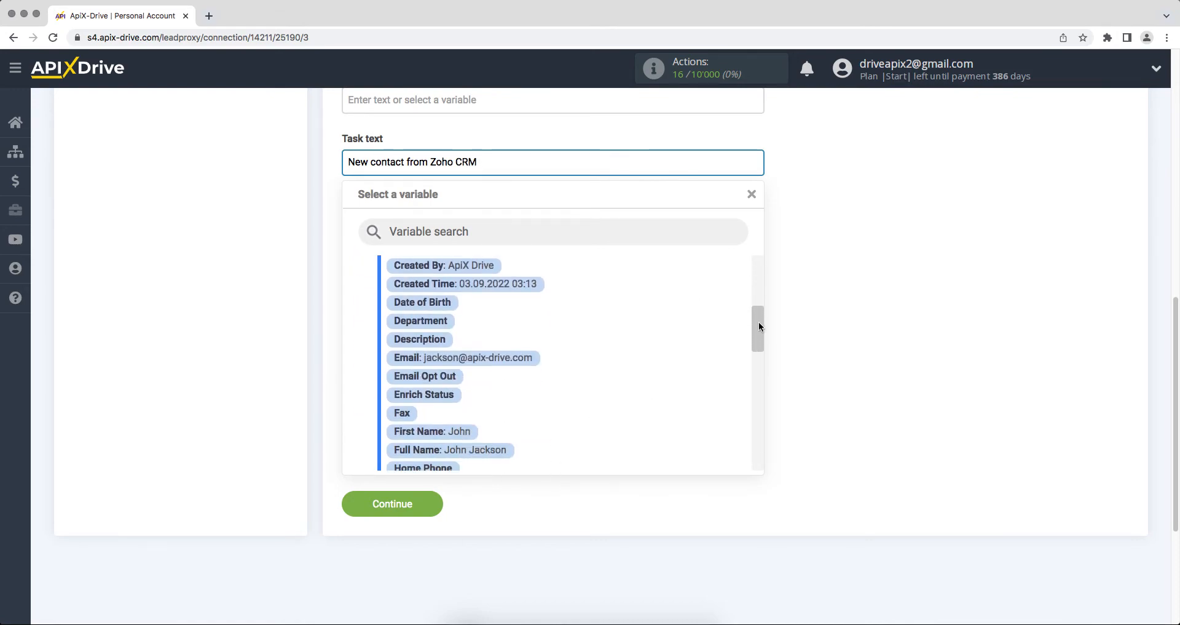
pyautogui.click(462, 434)
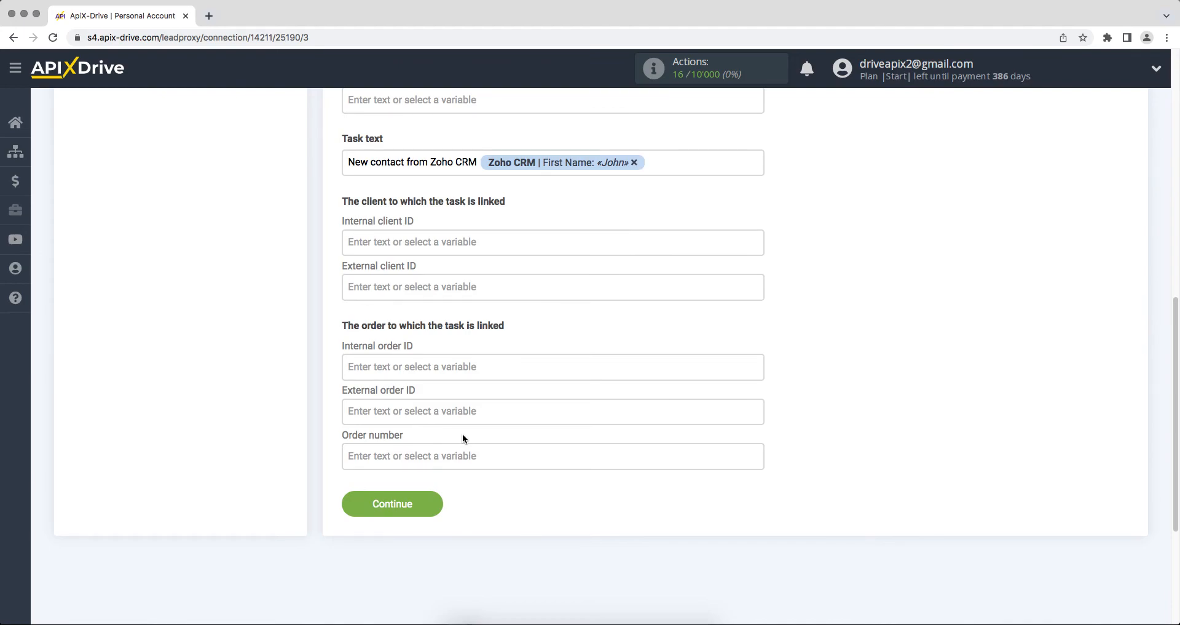
pyautogui.click(394, 508)
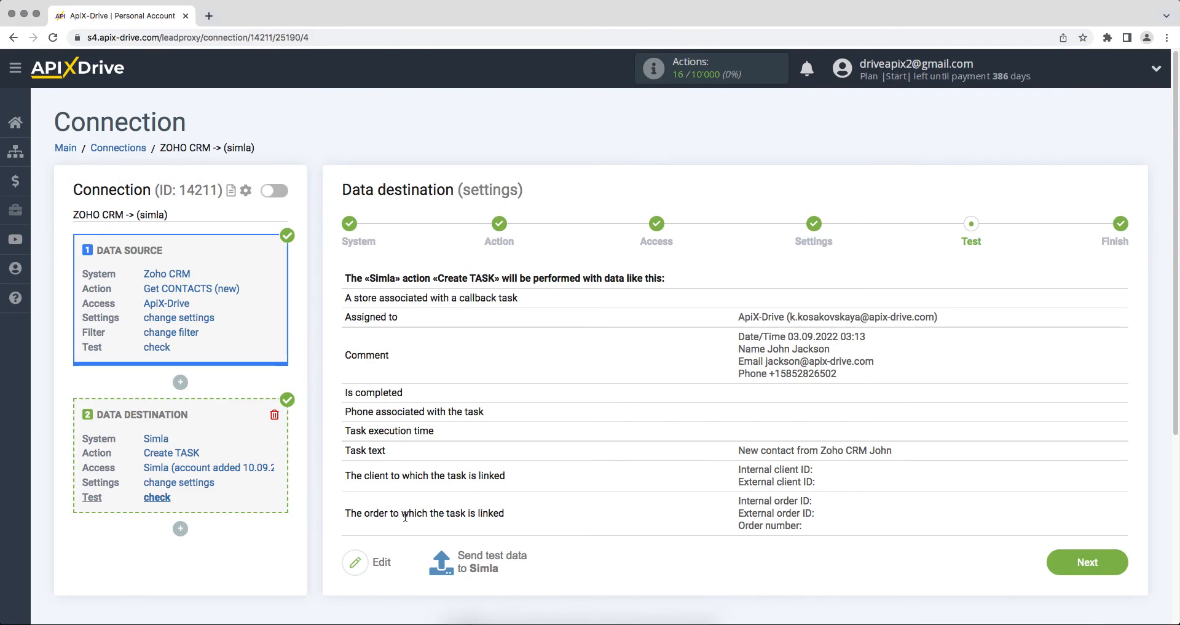
# - Send a test task to Simla, verify it on Simla's Tasks page, and finish the destination setup
pyautogui.click(456, 560)
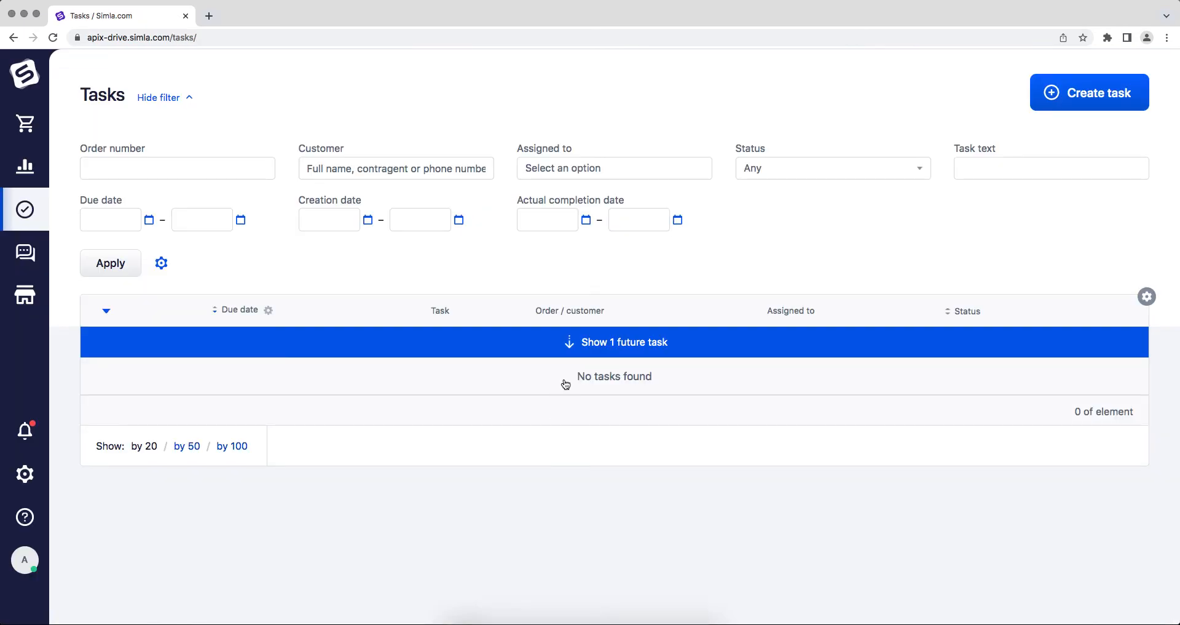
pyautogui.click(579, 352)
pyautogui.click(370, 366)
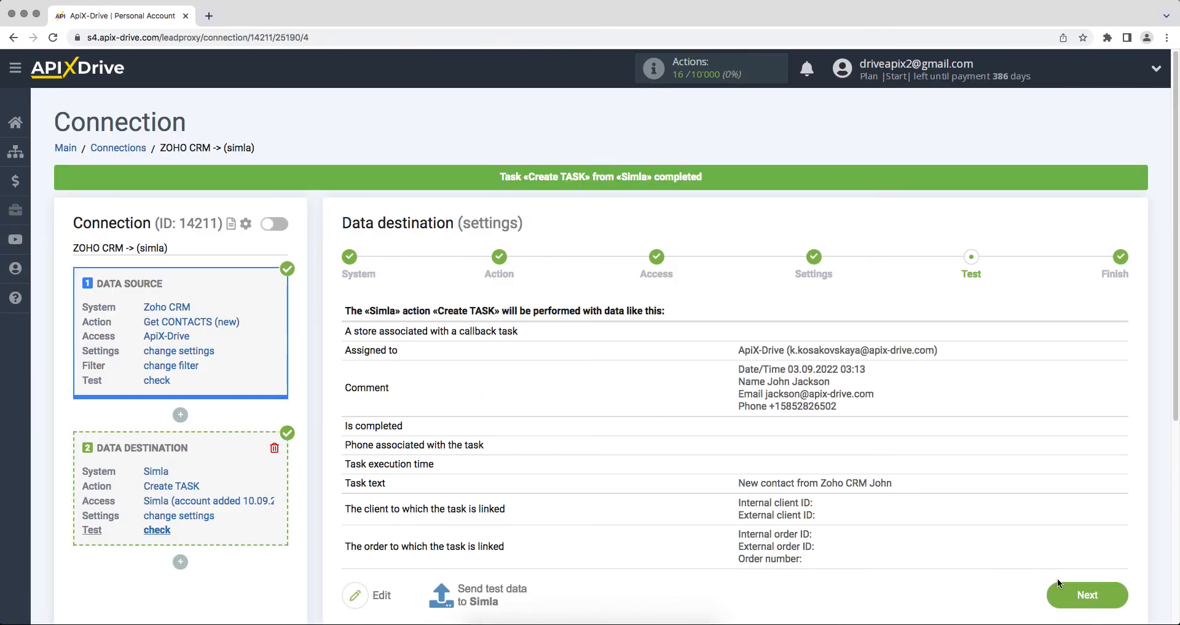
pyautogui.click(1060, 590)
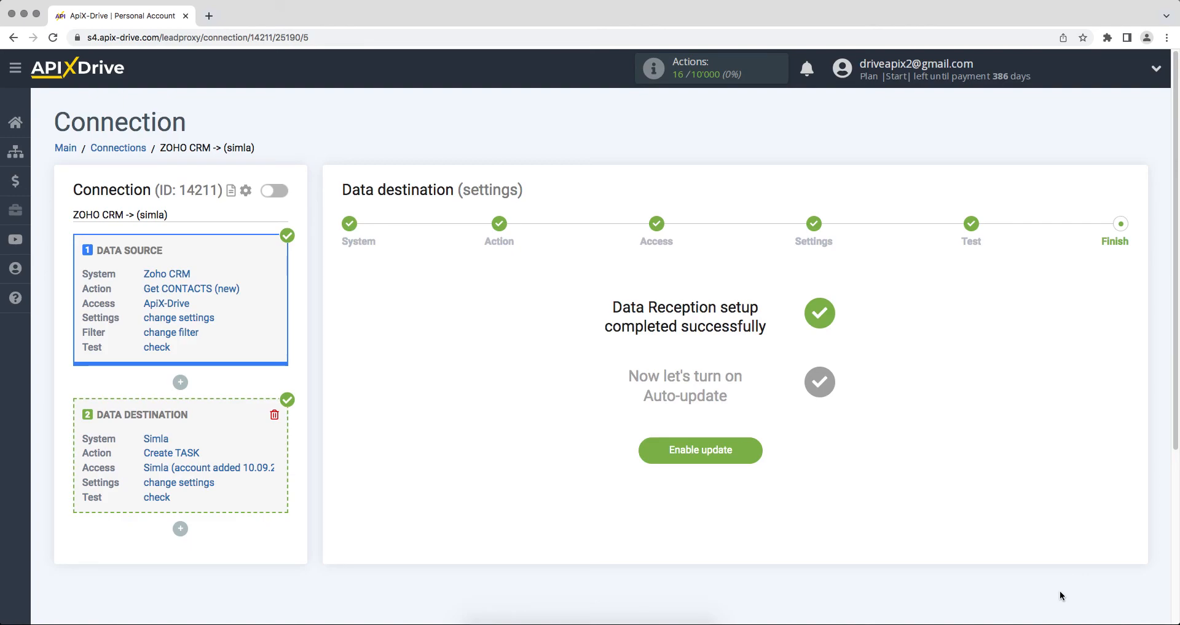
# - Enable auto-update on the Zoho CRM to Simla connection and set its interval to 5 minutes
pyautogui.click(665, 454)
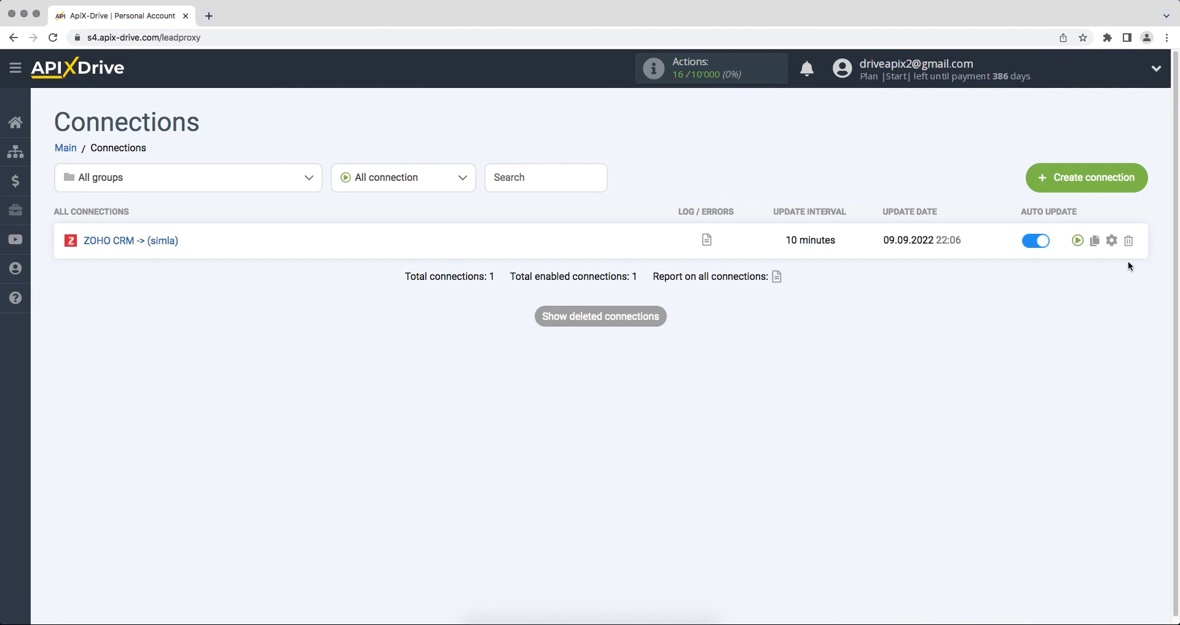
pyautogui.click(1112, 239)
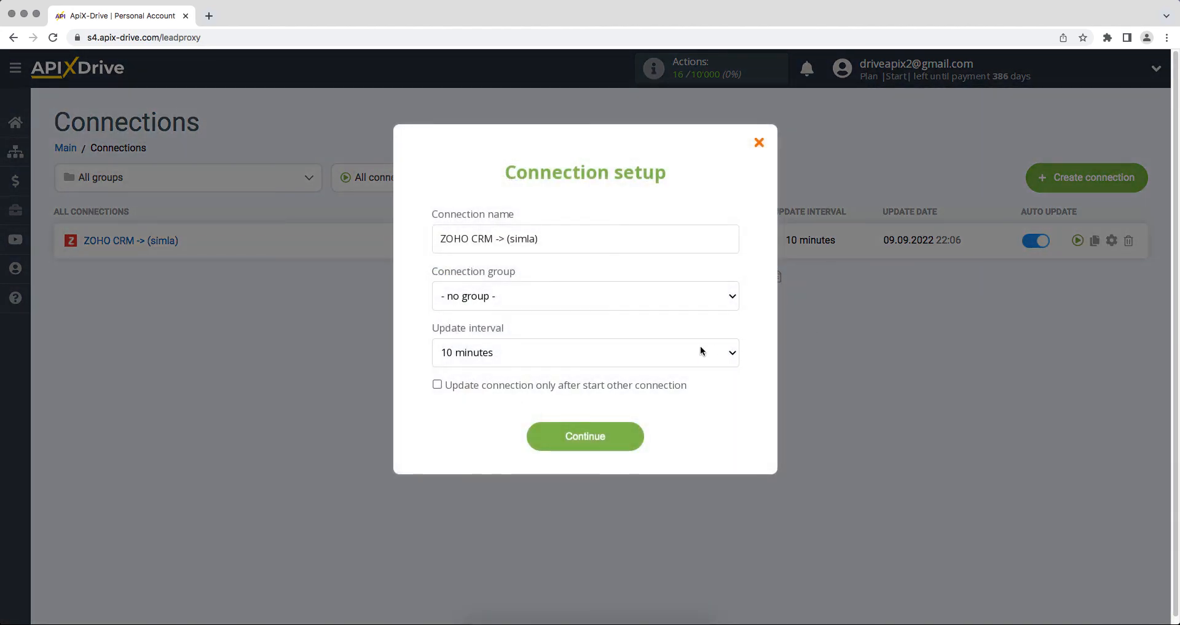
pyautogui.click(701, 349)
pyautogui.click(700, 341)
pyautogui.click(543, 436)
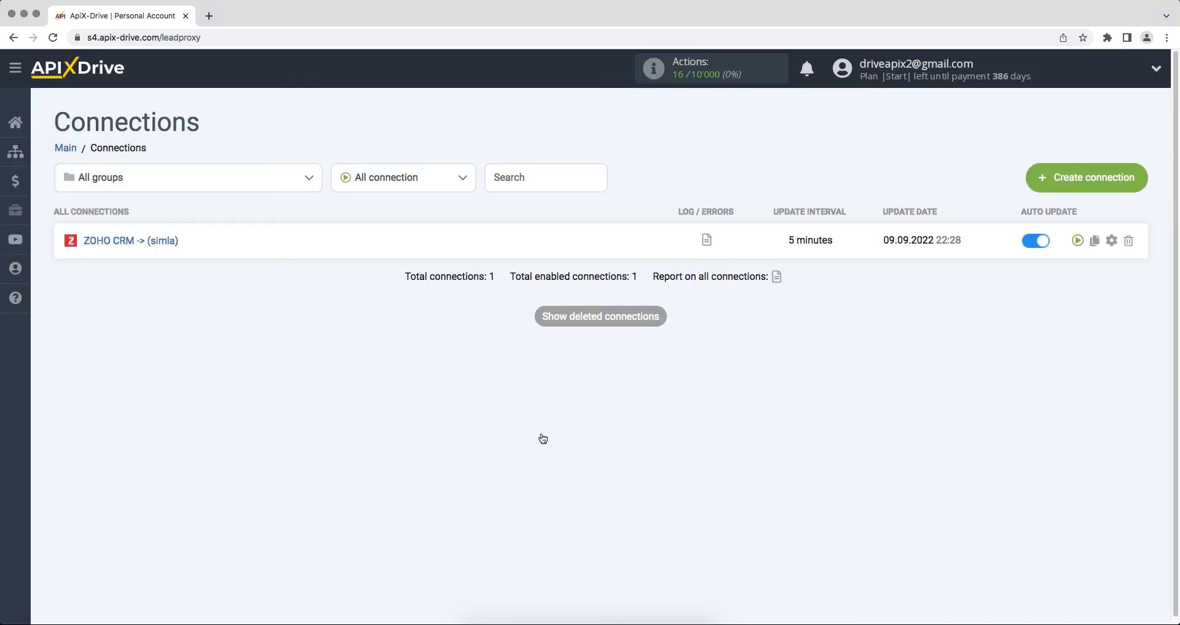